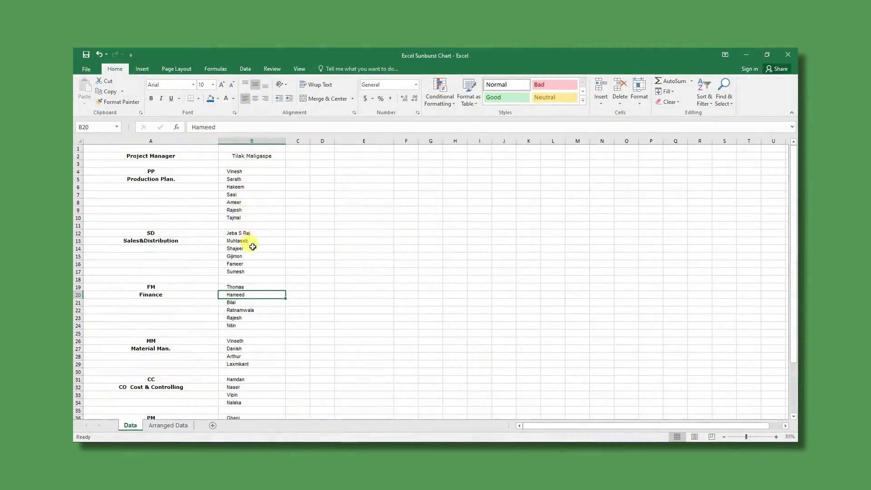
# Review the Project Manager label, department codes and team members on the original sheet.
pyautogui.click(164, 156)
pyautogui.click(164, 174)
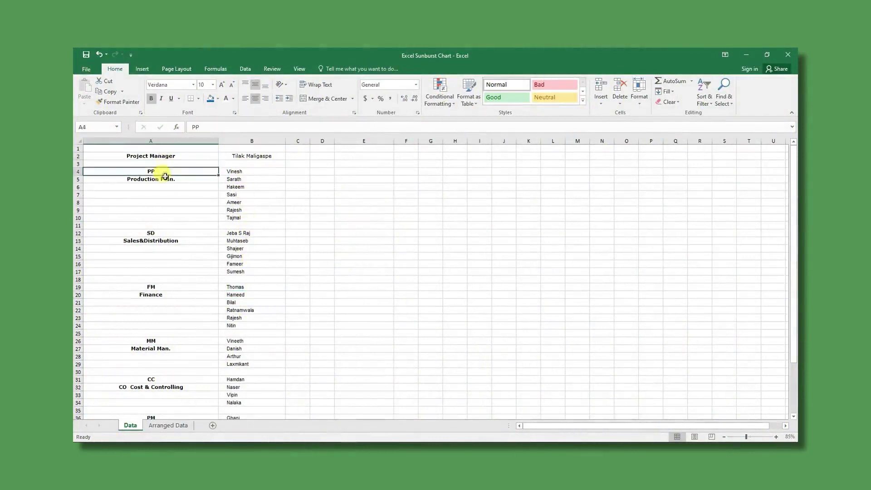
pyautogui.click(164, 180)
pyautogui.click(162, 235)
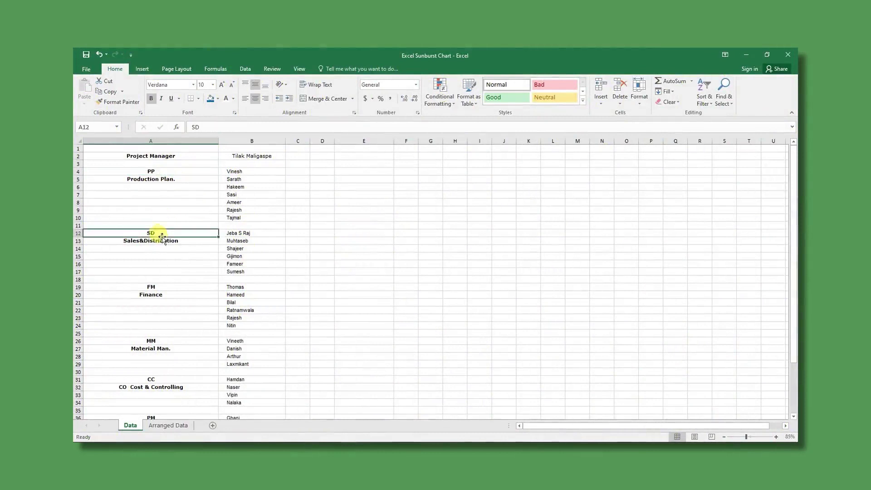
pyautogui.click(156, 287)
pyautogui.click(164, 295)
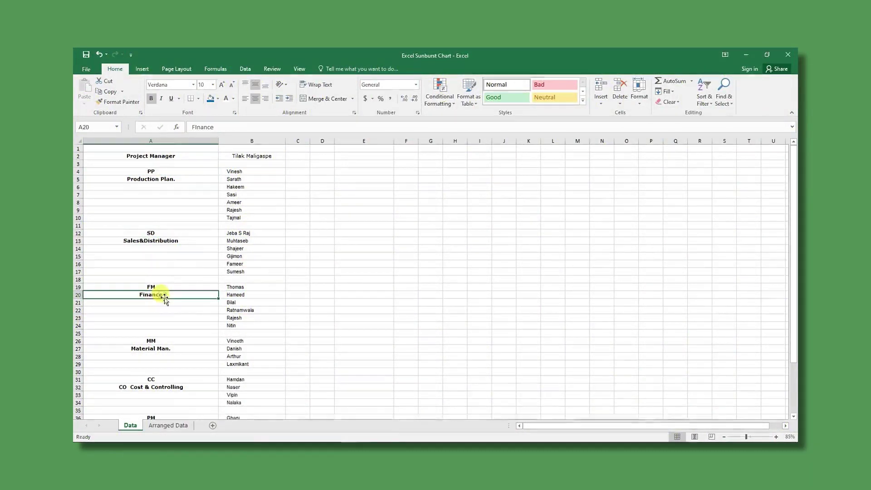
pyautogui.click(236, 285)
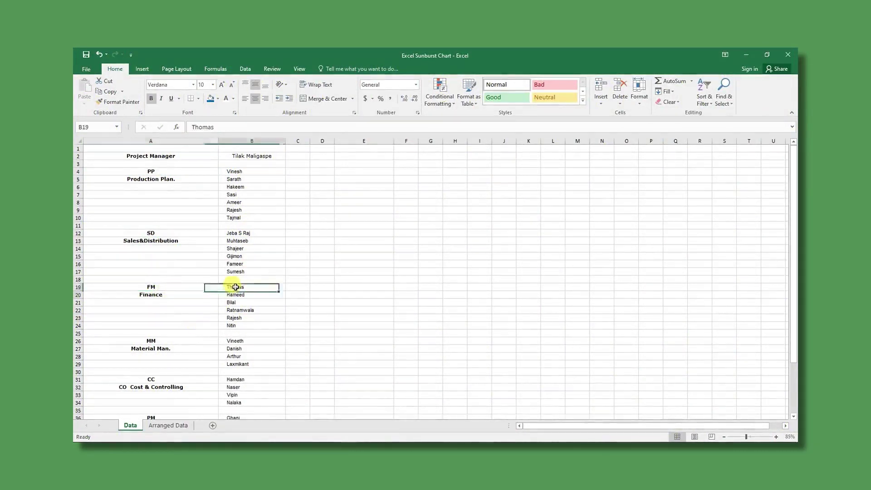
pyautogui.click(235, 234)
pyautogui.scroll(-7, 244, 284)
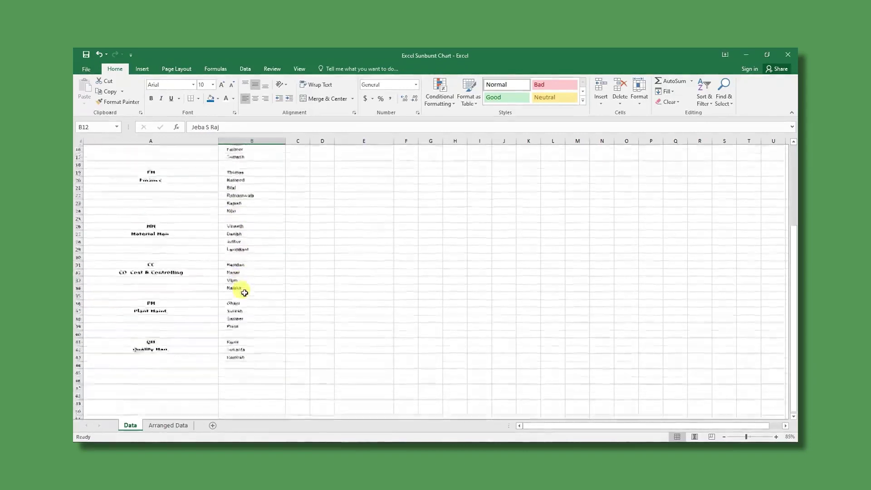
pyautogui.scroll(6, 245, 293)
pyautogui.scroll(1, 245, 293)
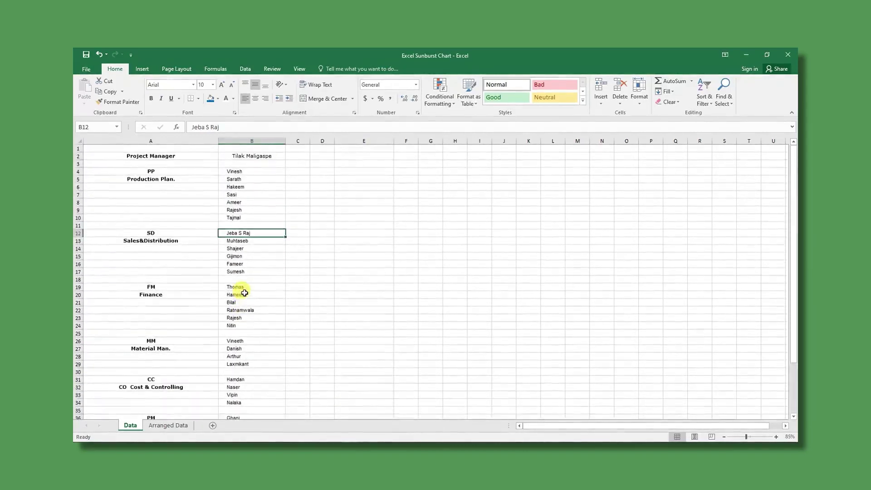
# Switch to the Arranged Data sheet and review its Dept. column entries.
pyautogui.click(169, 425)
pyautogui.click(181, 279)
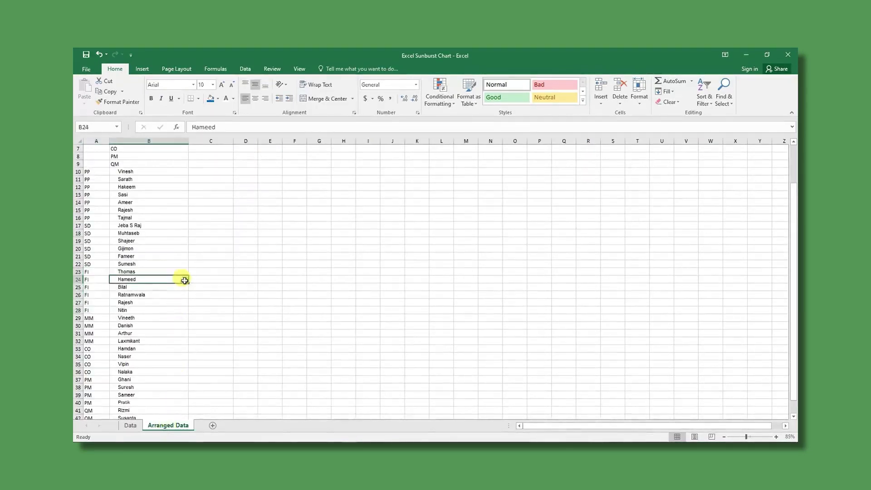
pyautogui.scroll(2, 147, 189)
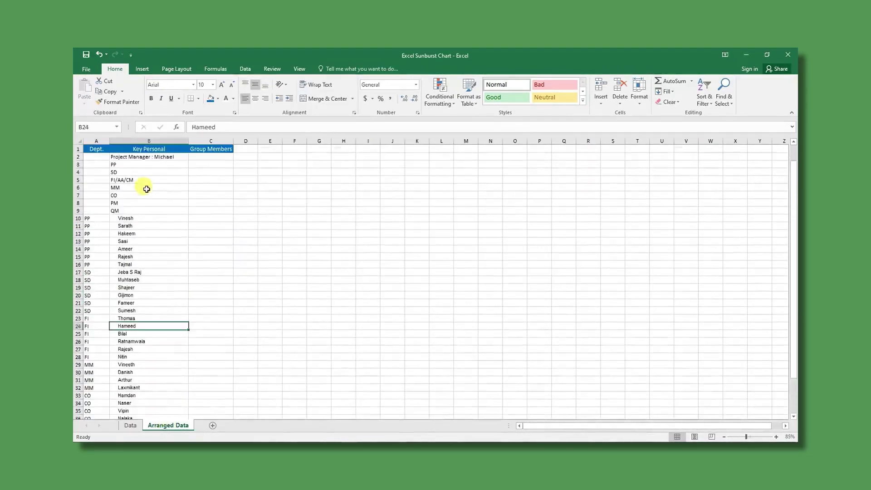
pyautogui.click(96, 147)
pyautogui.click(134, 157)
pyautogui.click(135, 166)
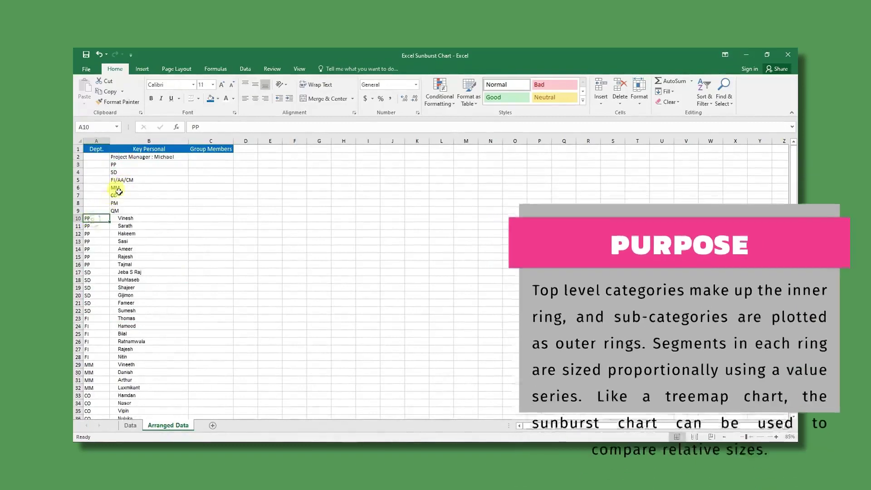
pyautogui.click(120, 172)
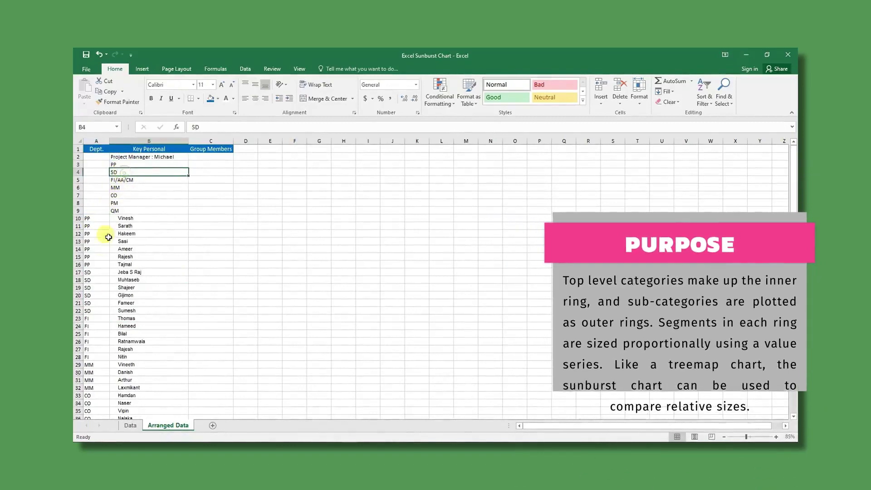
pyautogui.click(93, 272)
pyautogui.click(130, 174)
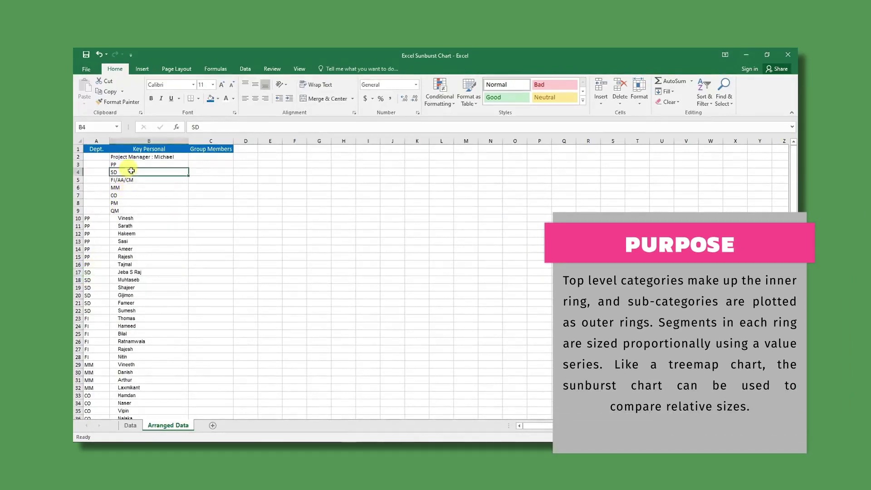
pyautogui.click(130, 186)
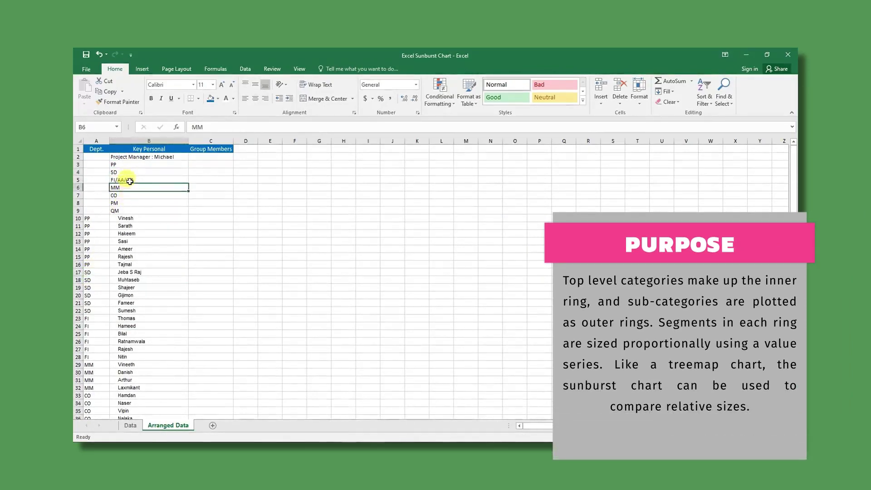
# Shorten the FI/AA/CM department entry in B5 to FI.
pyautogui.click(130, 180)
pyautogui.doubleClick(131, 181)
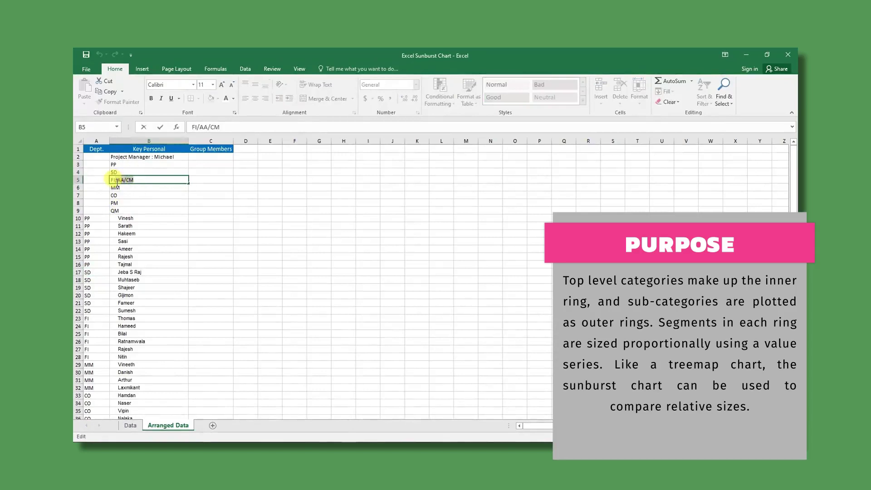
pyautogui.press('BackSpace')
pyautogui.press('Return')
pyautogui.click(126, 180)
# Check the FI codes and select the department list PP through QM.
pyautogui.click(95, 343)
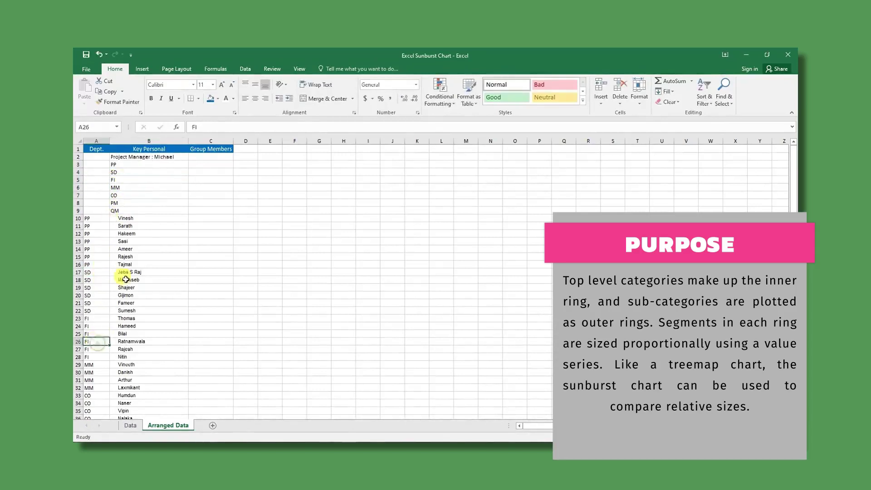
pyautogui.click(135, 197)
pyautogui.click(132, 211)
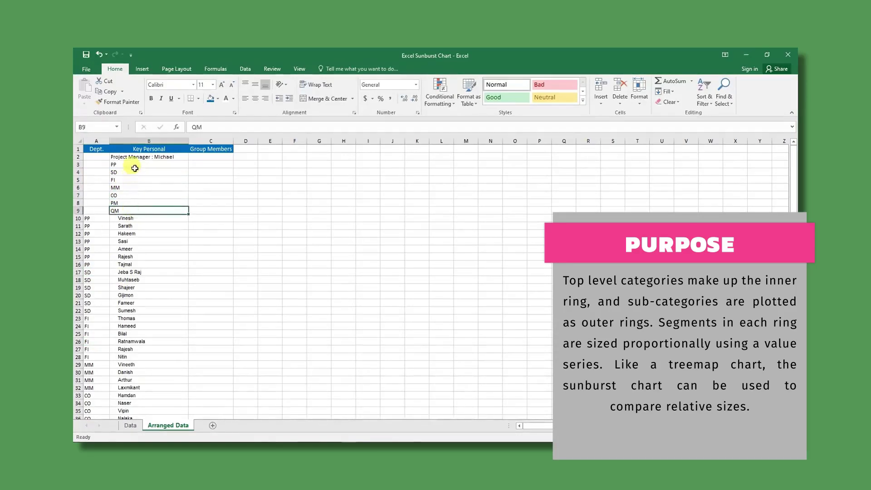
pyautogui.moveTo(133, 164); pyautogui.dragTo(132, 210)
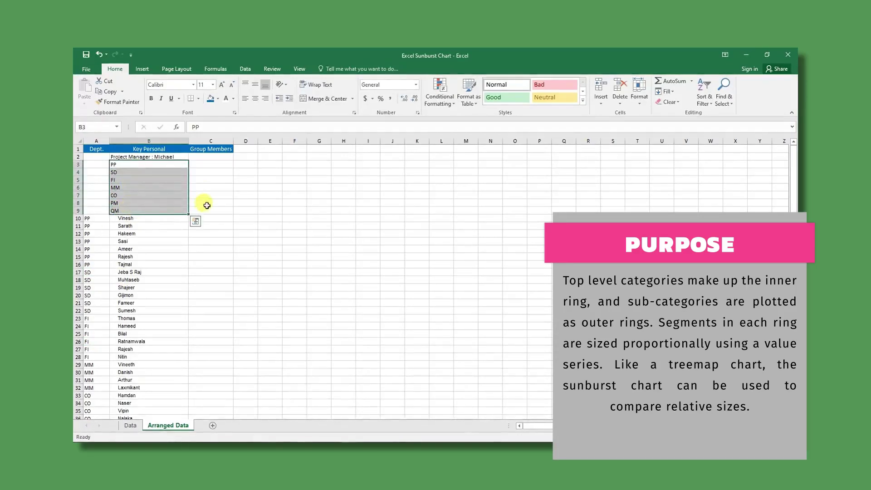
pyautogui.click(207, 158)
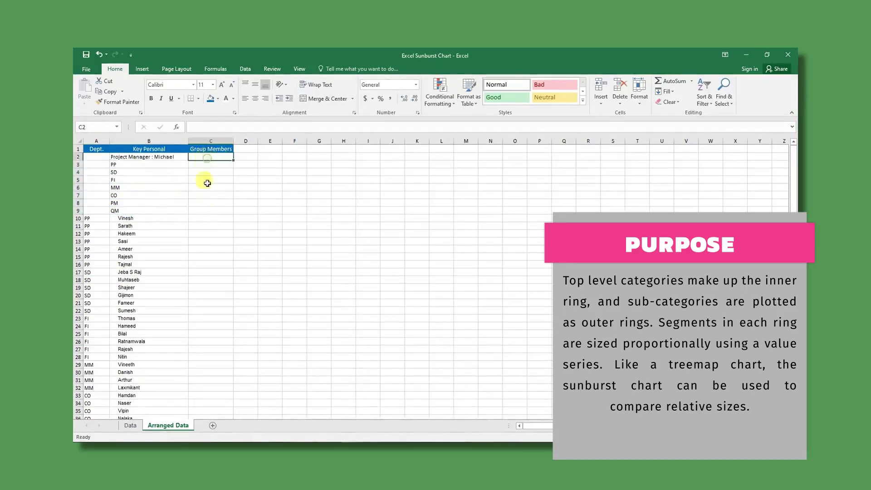
# Enter 10 in C10, fill it down to C43 and centre the values.
pyautogui.click(201, 218)
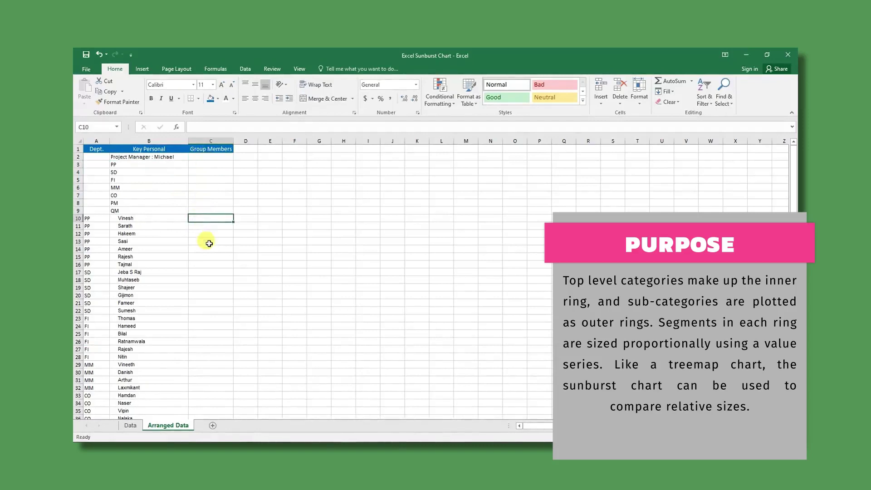
pyautogui.write('10')
pyautogui.moveTo(232, 221); pyautogui.dragTo(226, 405)
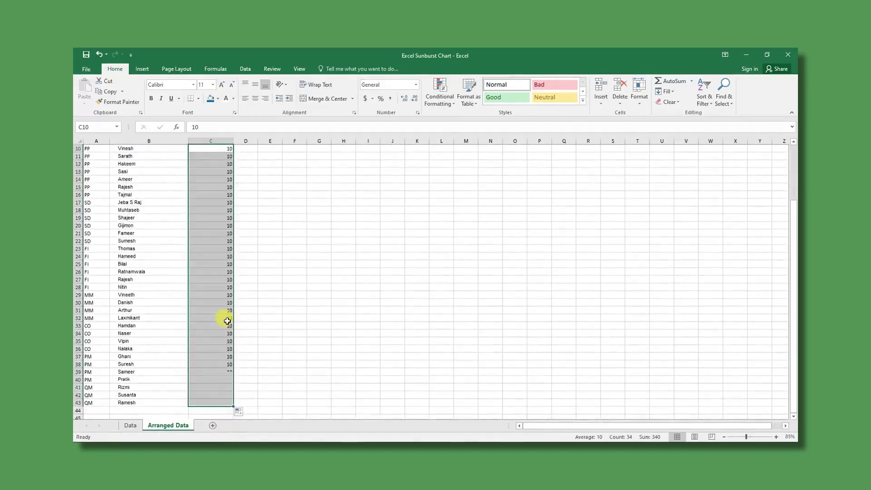
pyautogui.click(255, 98)
pyautogui.click(213, 210)
# Select C3 for the PP department total.
pyautogui.scroll(3, 213, 208)
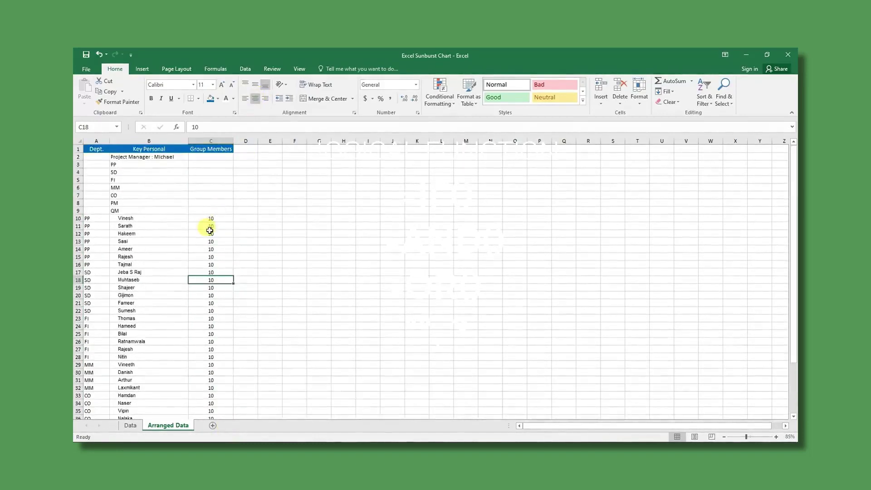
pyautogui.click(200, 164)
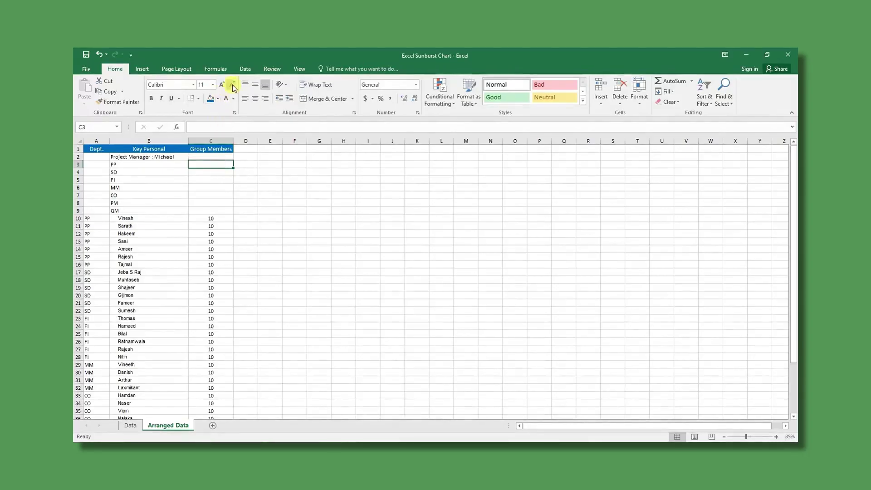
pyautogui.click(244, 67)
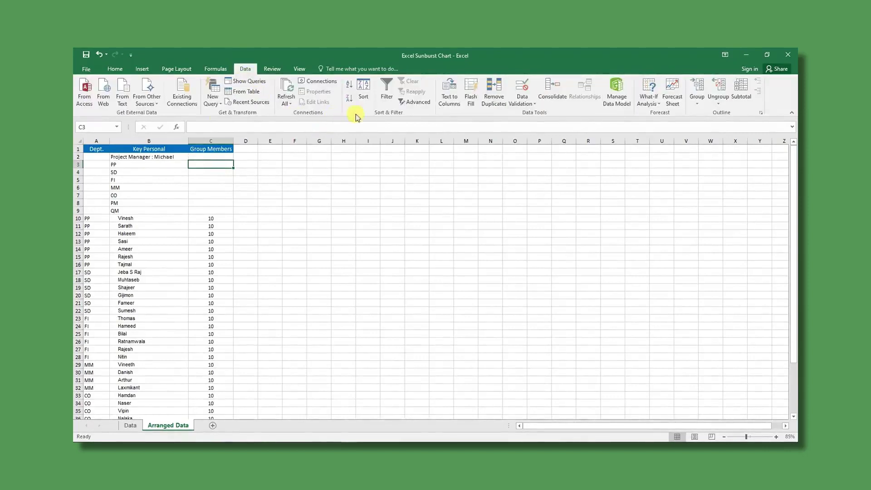
# Insert the SUMIF function into C3 from the Math & Trig function list.
pyautogui.click(215, 68)
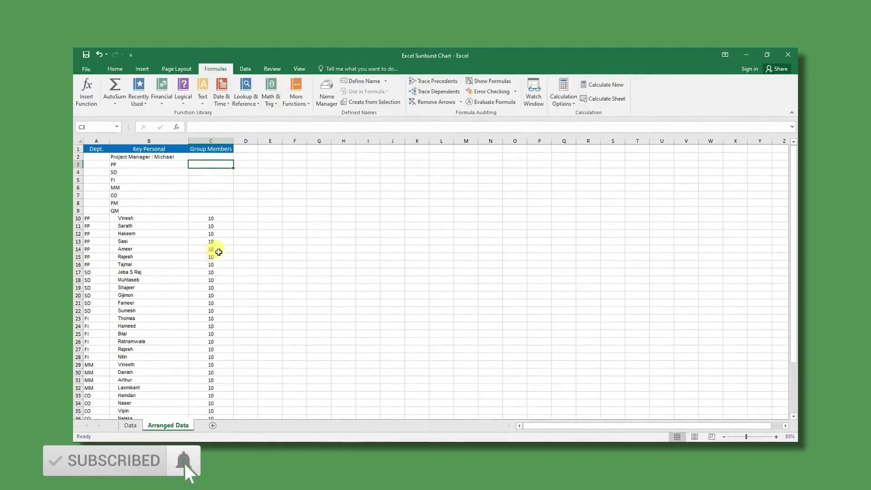
pyautogui.click(116, 68)
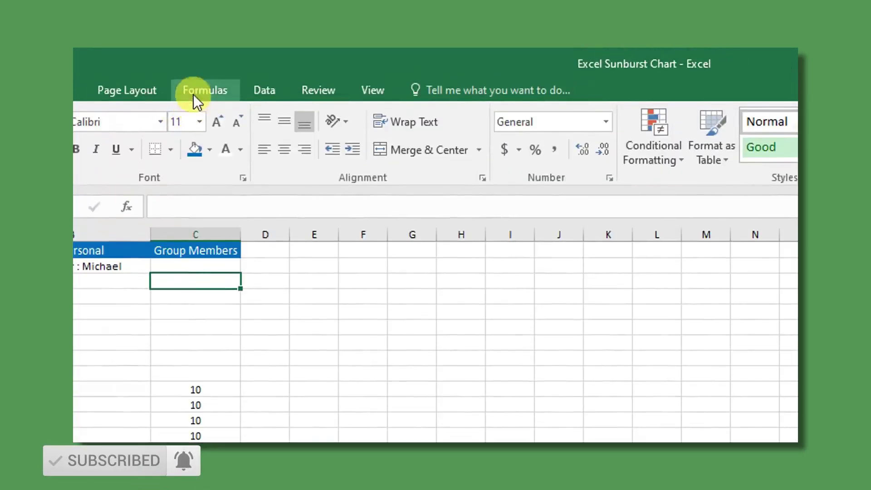
pyautogui.click(193, 94)
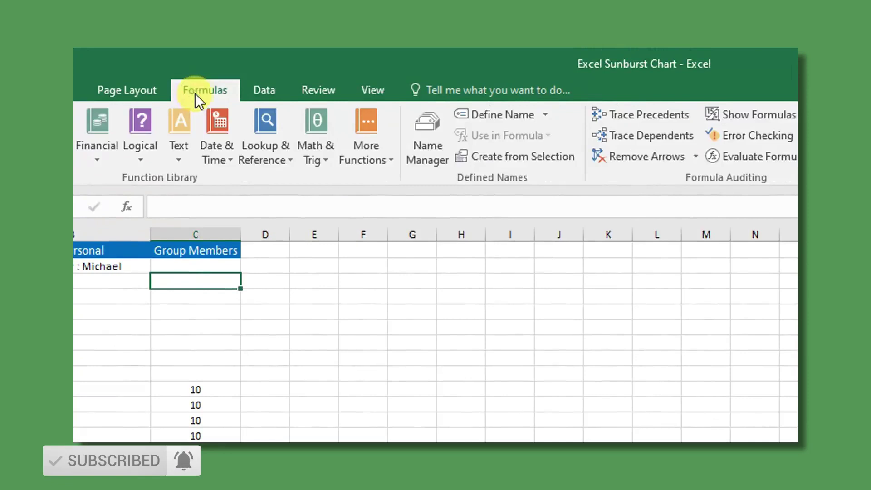
pyautogui.click(306, 133)
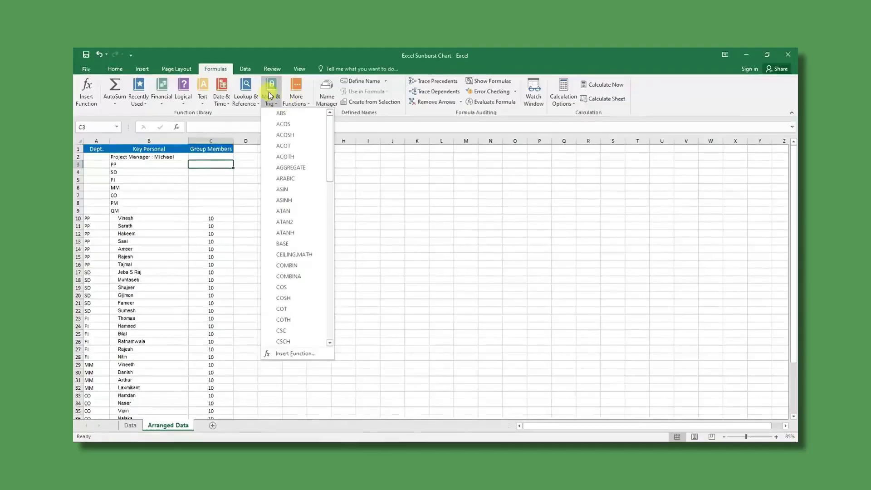
pyautogui.scroll(-18, 297, 313)
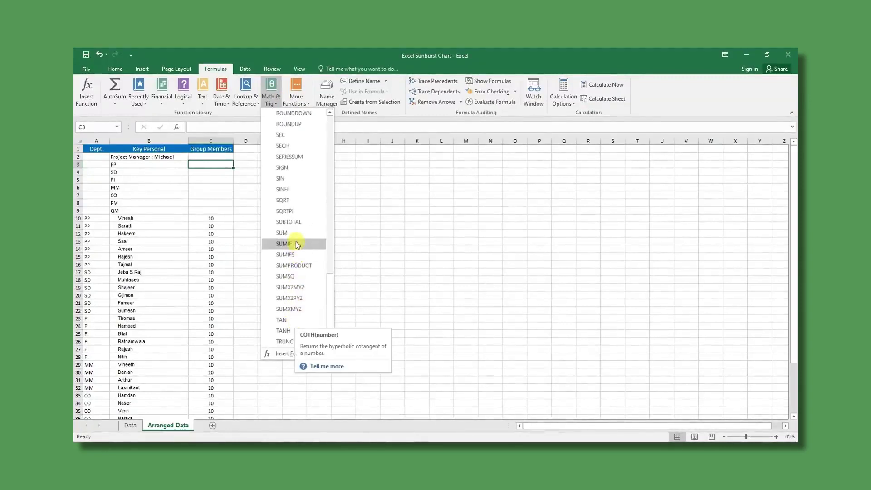
pyautogui.click(295, 244)
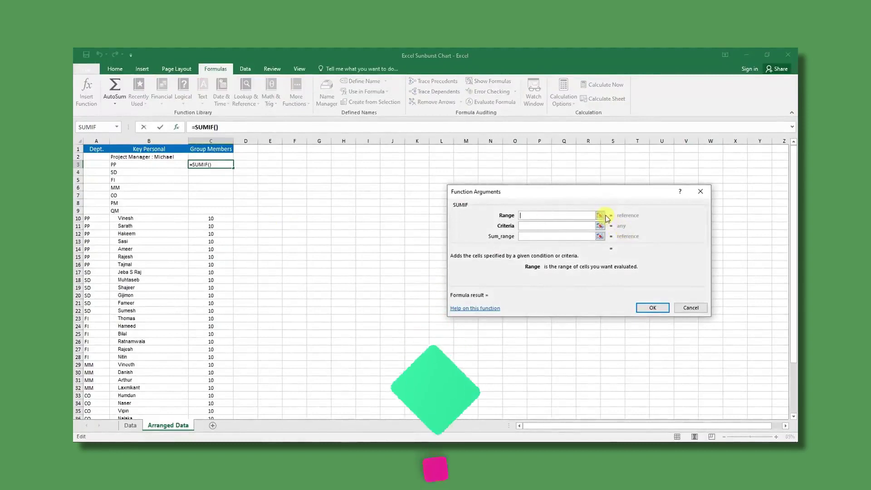
# Set SUMIF Range A10:A43, Criteria B3 and Sum_range C10:C43, giving 70 for PP.
pyautogui.moveTo(587, 197); pyautogui.dragTo(405, 198)
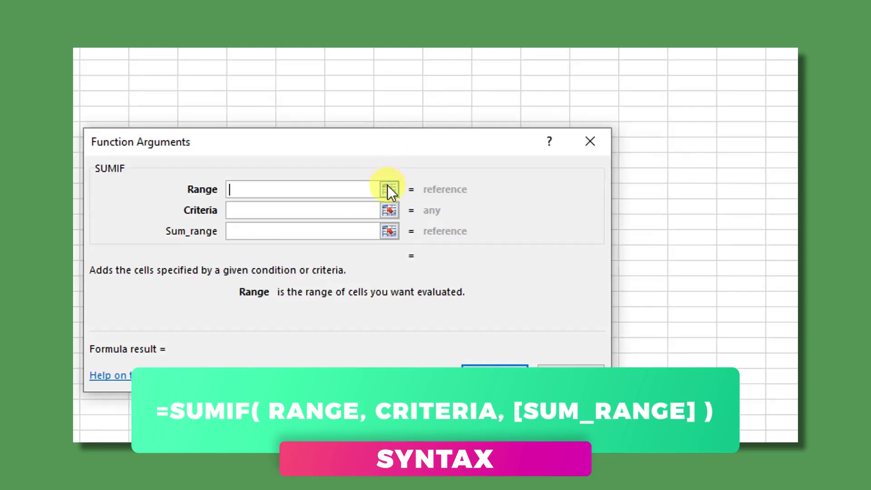
pyautogui.click(388, 188)
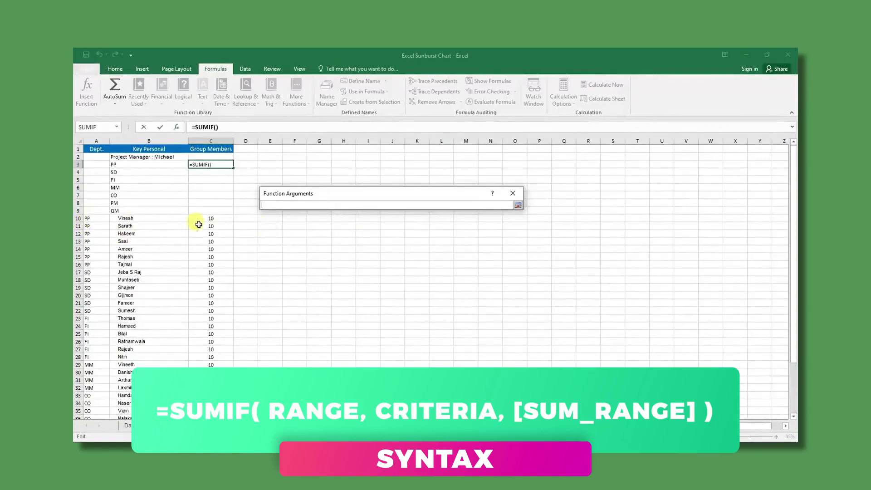
pyautogui.moveTo(98, 218); pyautogui.dragTo(103, 377)
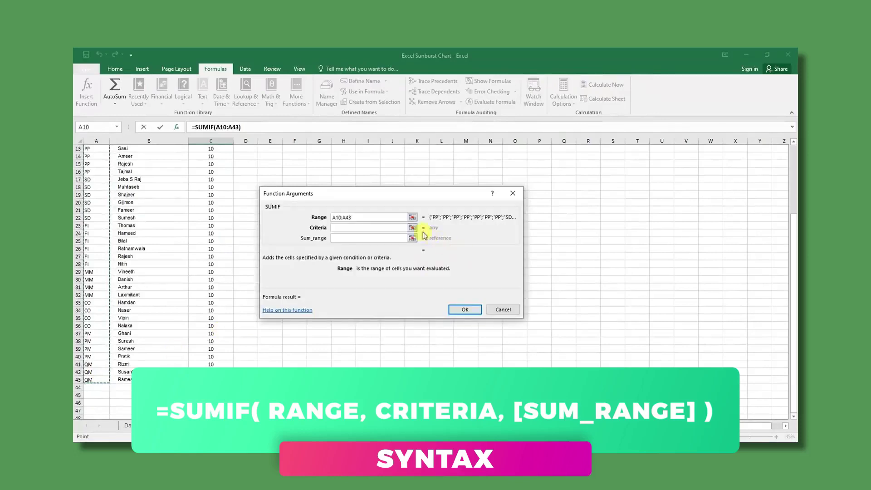
pyautogui.click(412, 228)
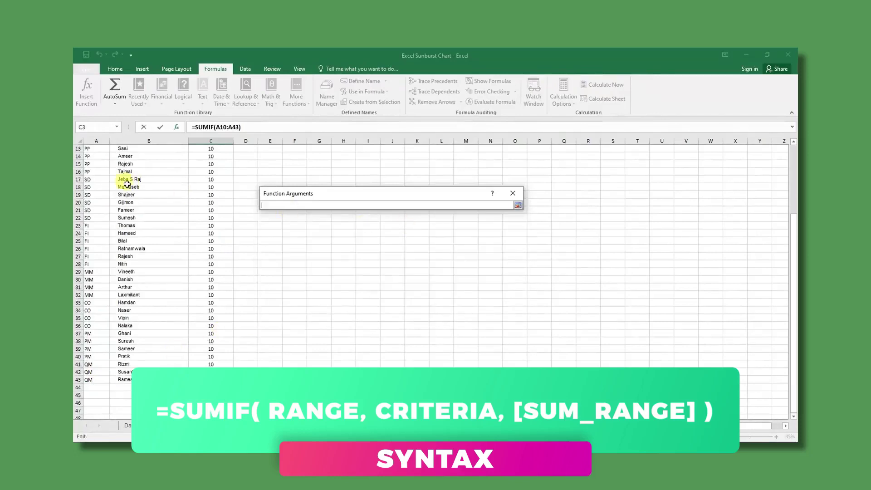
pyautogui.click(126, 165)
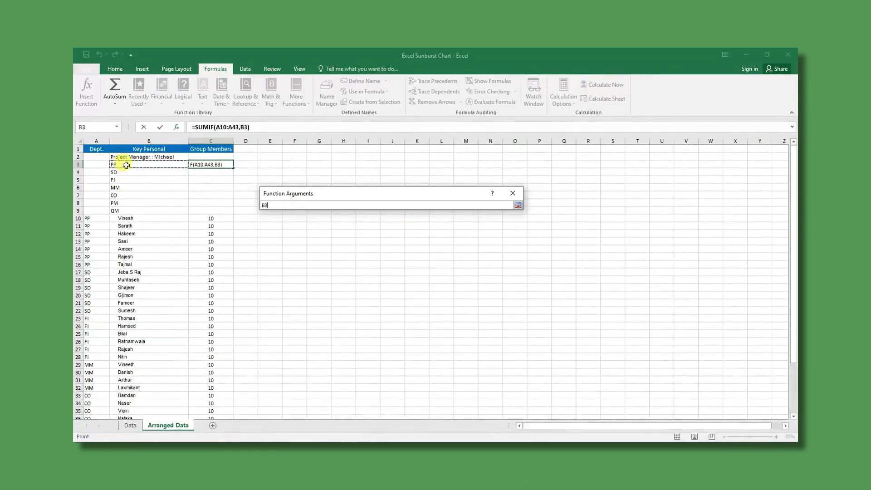
pyautogui.press('Return')
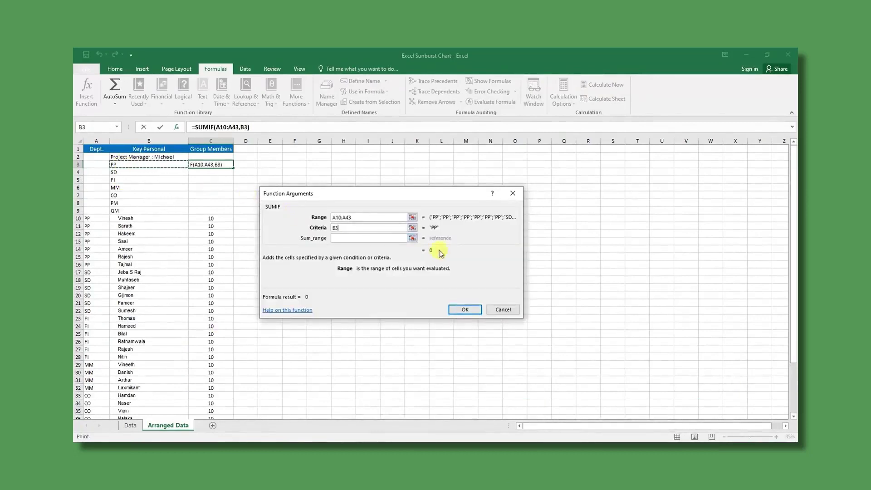
pyautogui.click(412, 239)
pyautogui.moveTo(211, 218); pyautogui.dragTo(212, 402)
pyautogui.press('Return')
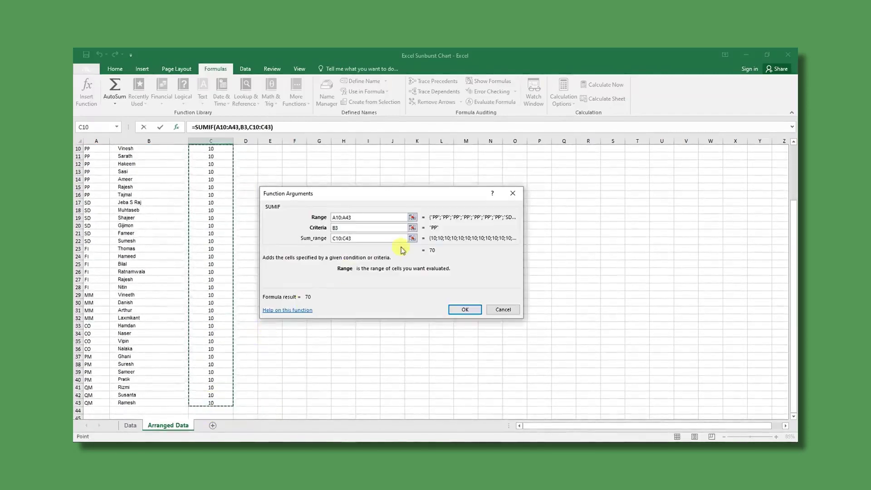
pyautogui.click(456, 309)
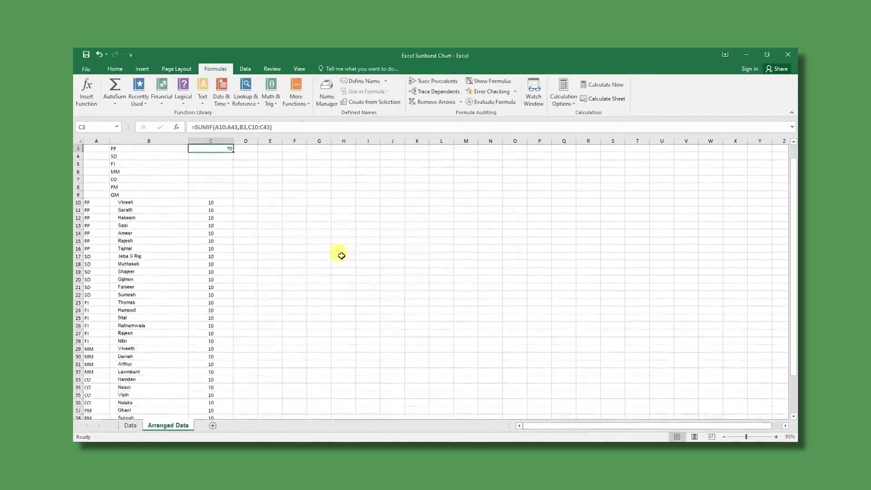
pyautogui.scroll(2, 220, 223)
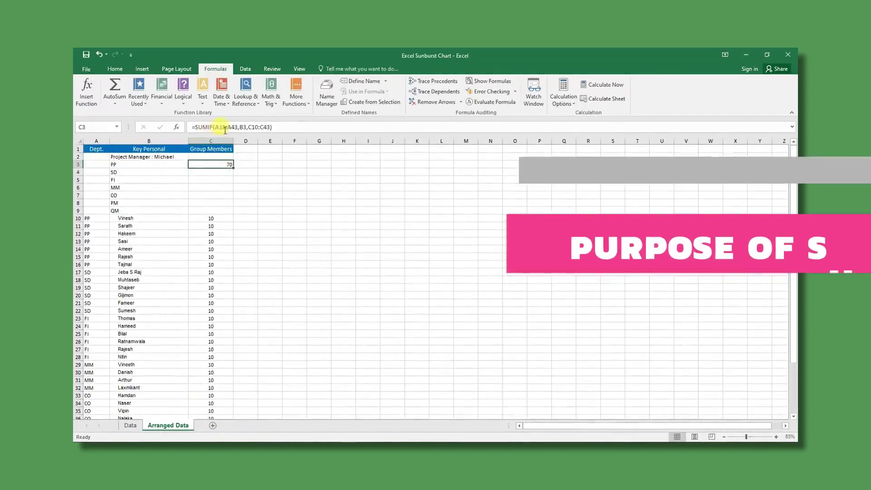
# Review C3's formula against the PP ranges A10:A16 and C10:C16.
pyautogui.click(225, 129)
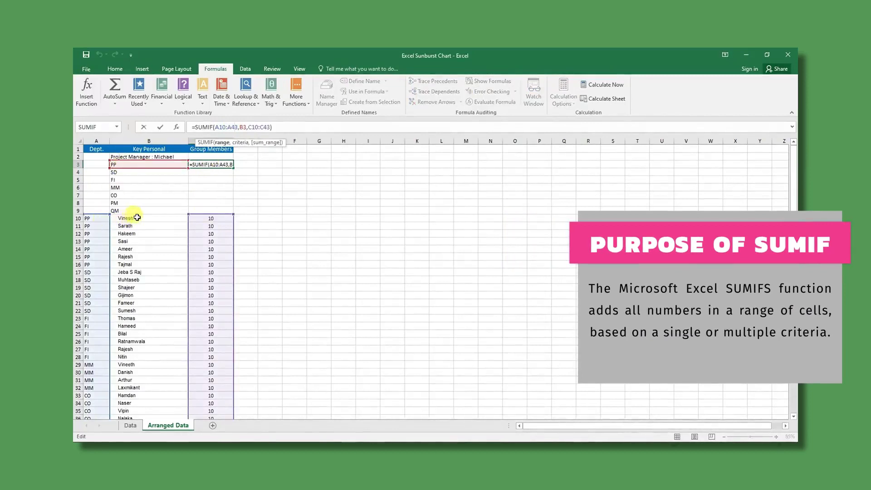
pyautogui.moveTo(101, 217); pyautogui.dragTo(100, 264)
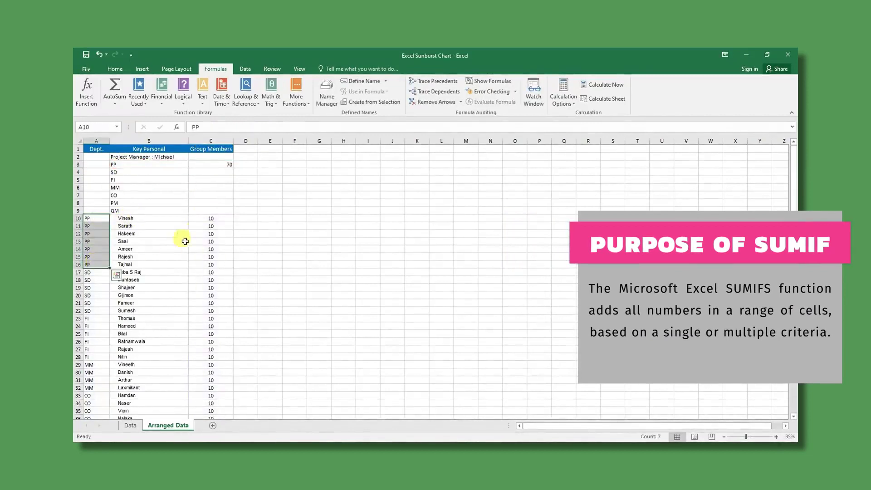
pyautogui.moveTo(204, 218); pyautogui.dragTo(205, 265)
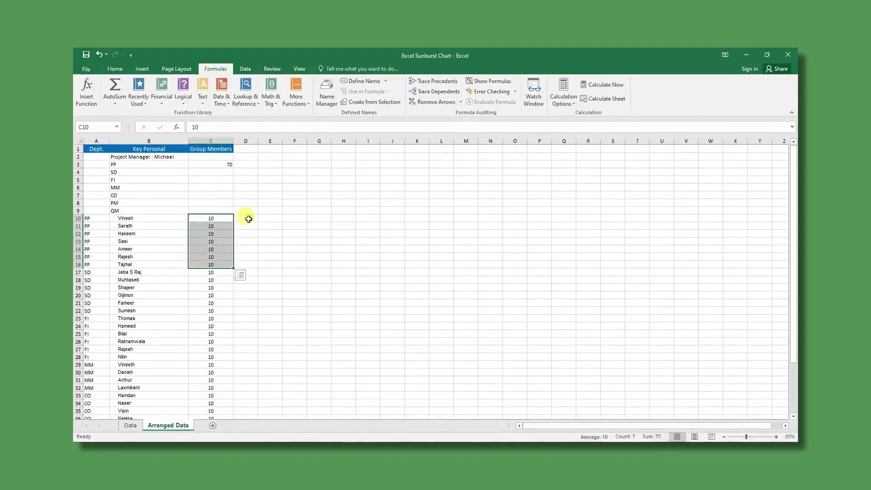
pyautogui.click(216, 162)
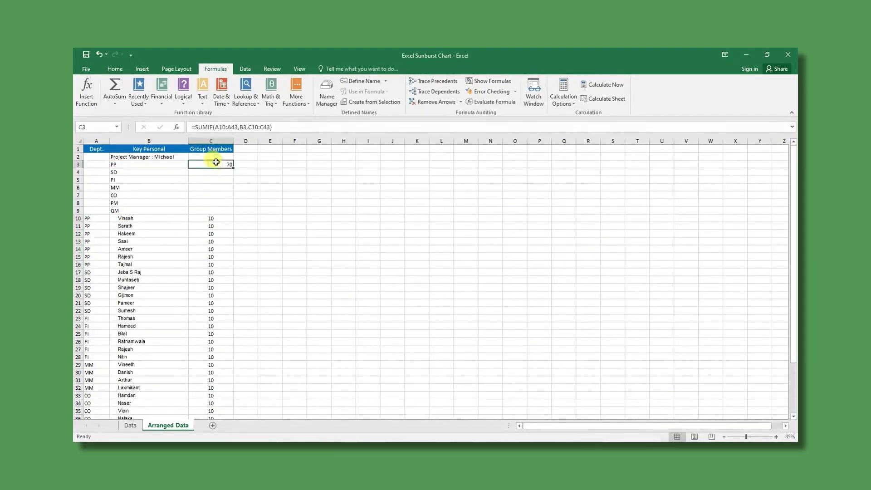
# Make A10:A43 and C10:C43 absolute in the SUMIF and fill it down to C9.
pyautogui.click(235, 128)
pyautogui.moveTo(236, 127); pyautogui.dragTo(216, 128)
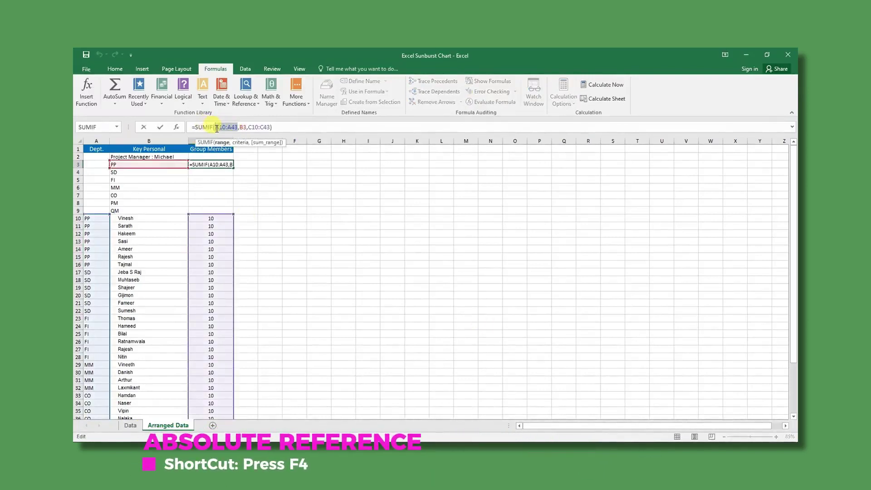
pyautogui.press('F4')
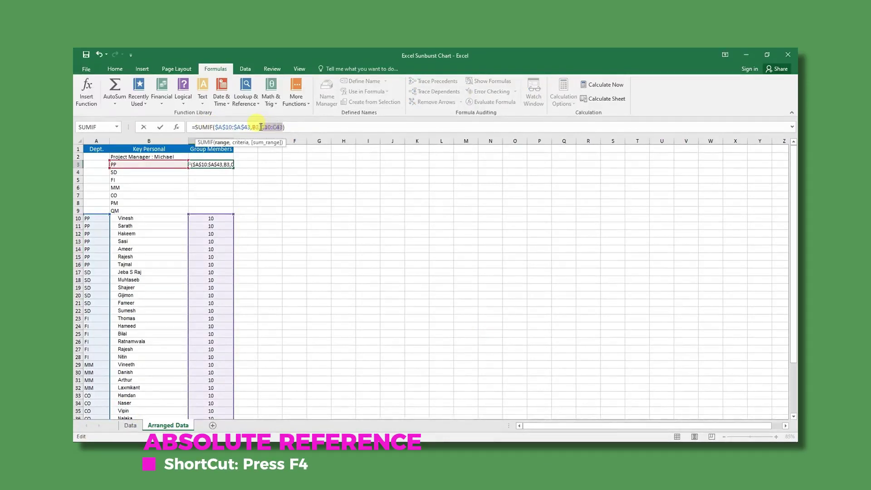
pyautogui.moveTo(262, 127); pyautogui.dragTo(261, 127)
pyautogui.press('F4')
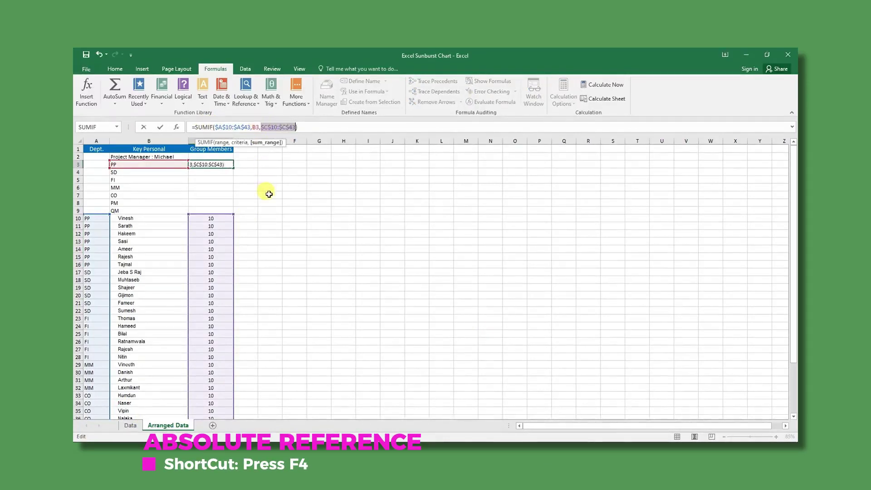
pyautogui.hotkey('ctrl', 'Return')
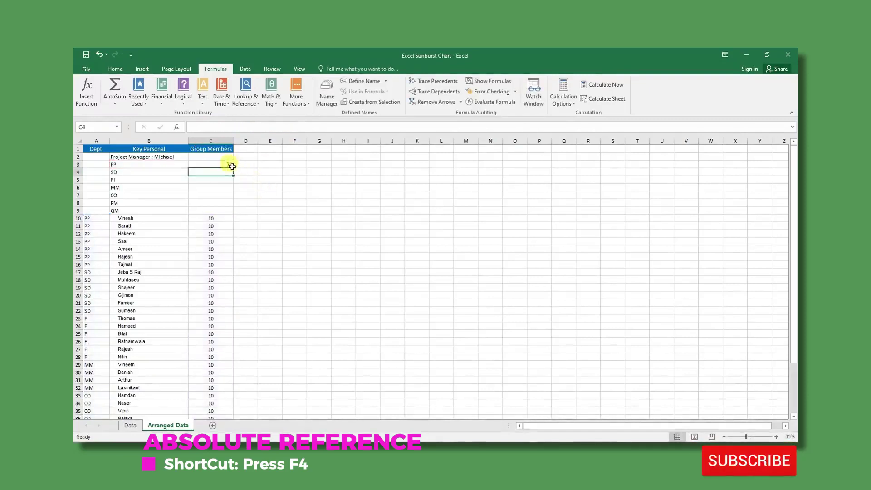
pyautogui.moveTo(232, 167); pyautogui.dragTo(228, 214)
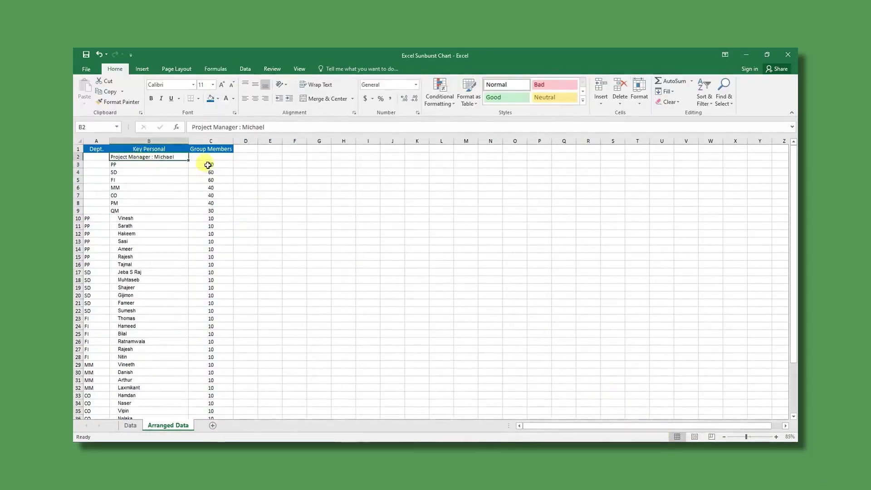
pyautogui.moveTo(207, 165); pyautogui.dragTo(205, 207)
# Enter =SUM(C3:C9) in C2 to total 340 members.
pyautogui.click(214, 156)
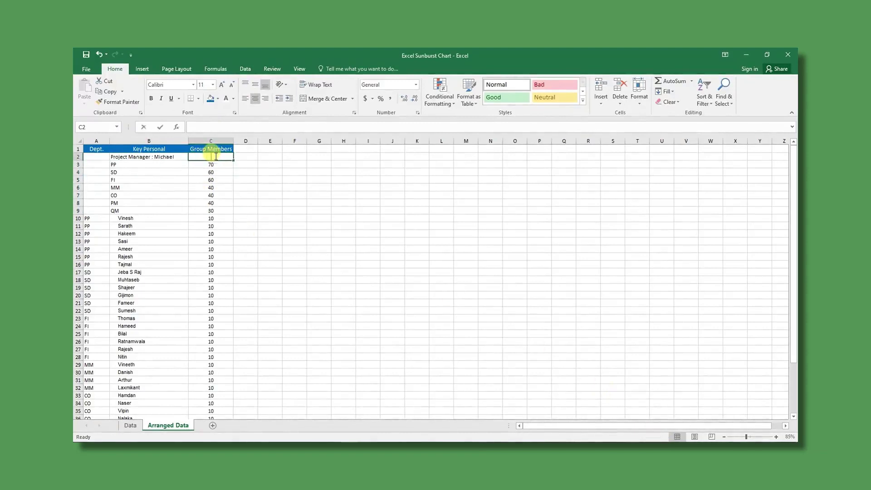
pyautogui.write('=sum')
pyautogui.press('Tab')
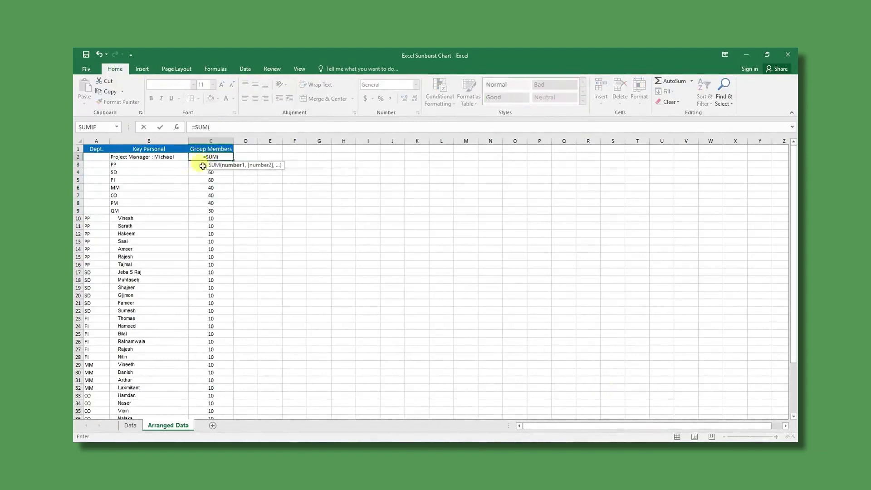
pyautogui.moveTo(195, 166); pyautogui.dragTo(195, 212)
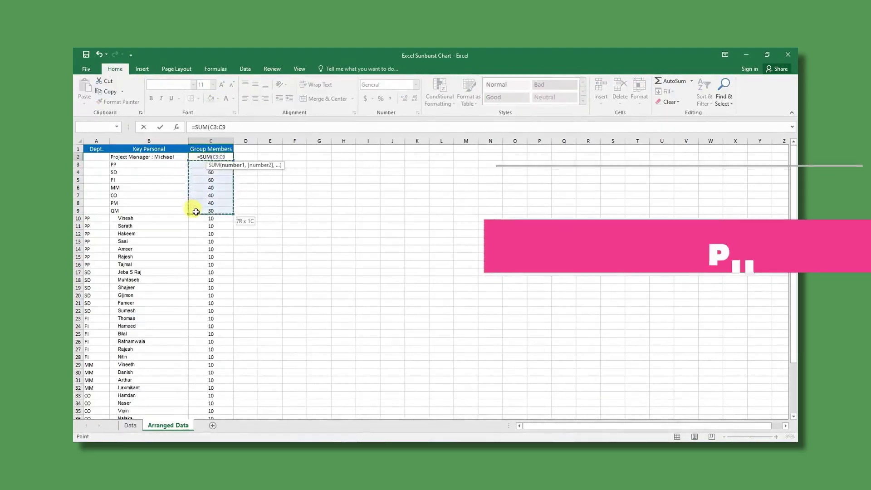
pyautogui.press('Return')
pyautogui.click(274, 217)
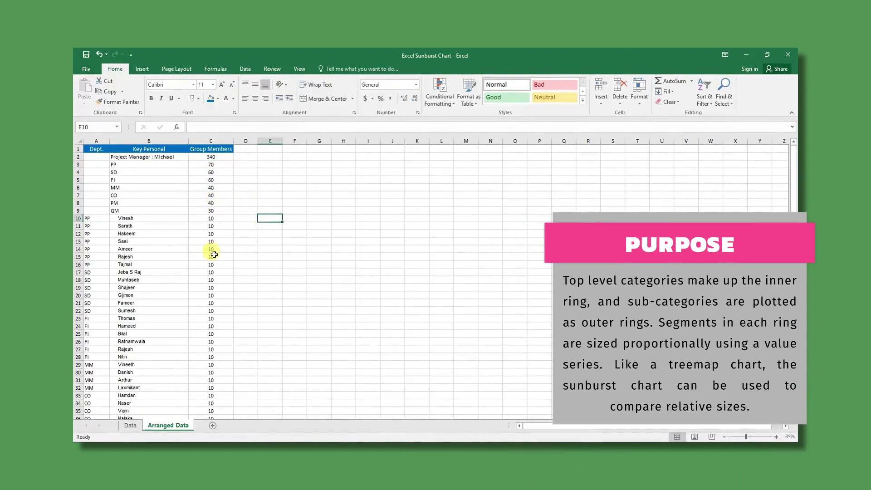
# Select the Project Manager row B2:C2.
pyautogui.scroll(-3, 155, 240)
pyautogui.scroll(3, 155, 241)
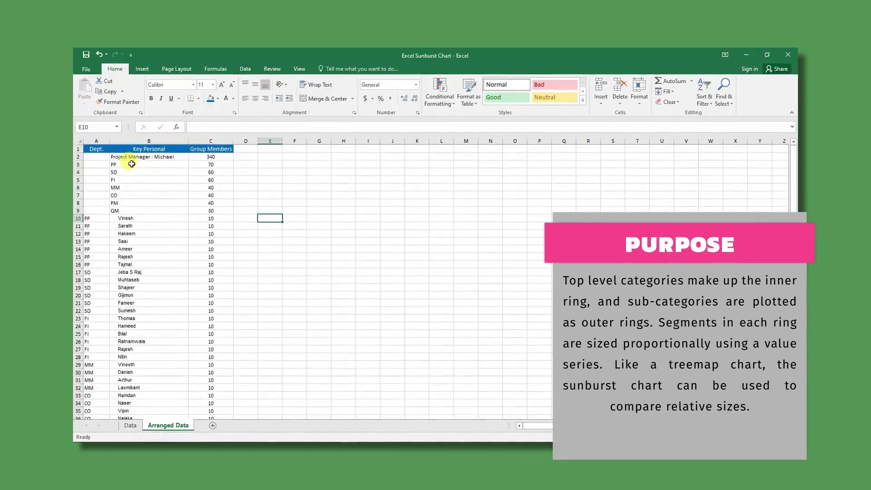
pyautogui.moveTo(126, 157); pyautogui.dragTo(229, 159)
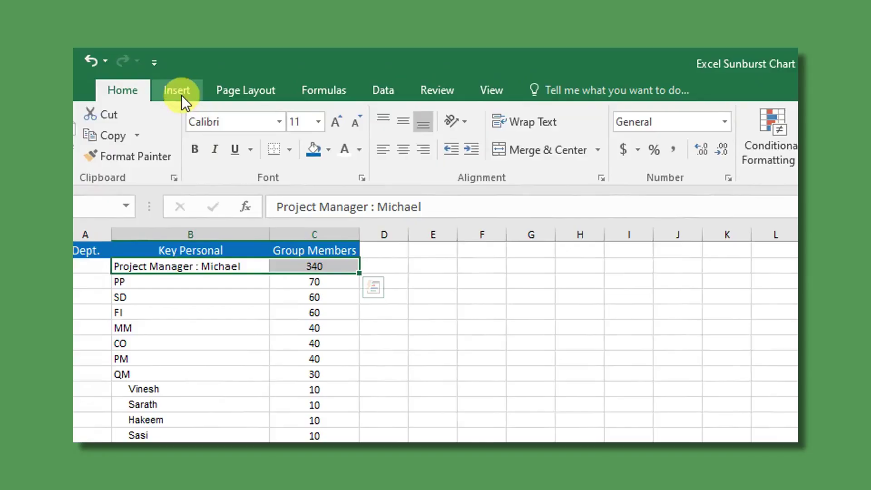
# Insert a 2-D pie chart of B2:C2 and move it up and left.
pyautogui.click(142, 68)
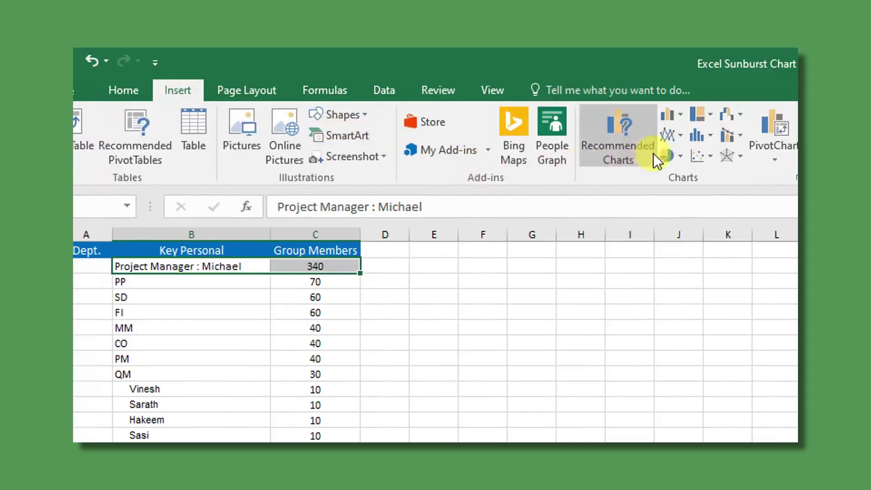
pyautogui.click(671, 156)
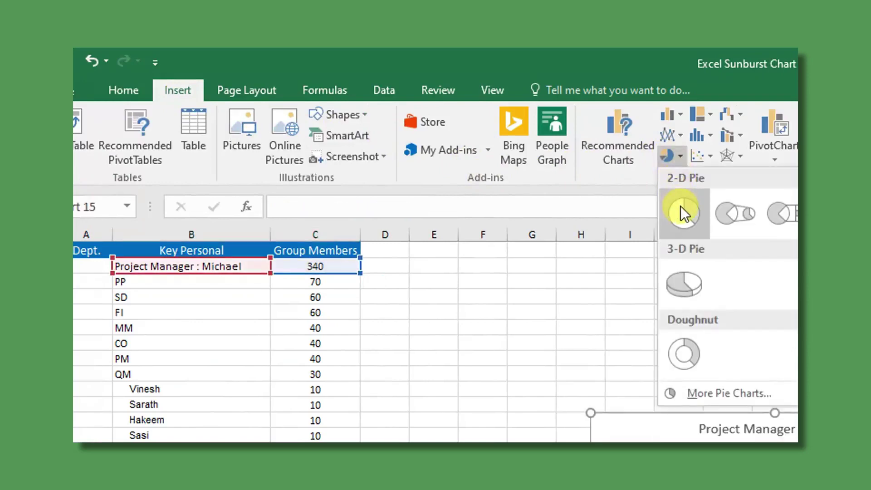
pyautogui.click(682, 209)
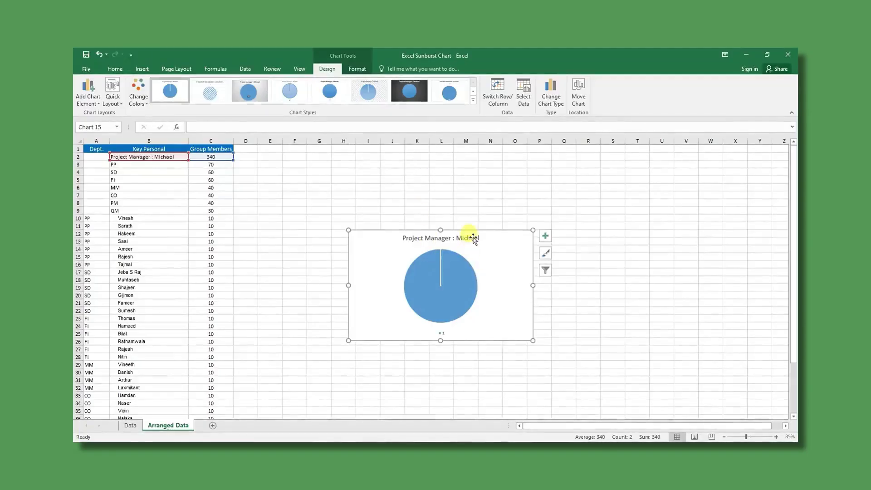
pyautogui.moveTo(474, 233); pyautogui.dragTo(431, 205)
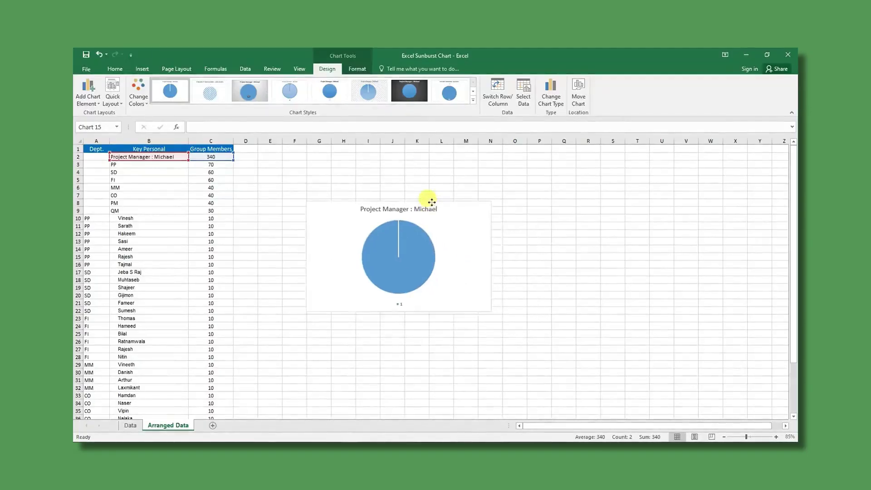
# Drag the Project Manager chart title onto the centre of the pie.
pyautogui.click(403, 211)
pyautogui.click(409, 249)
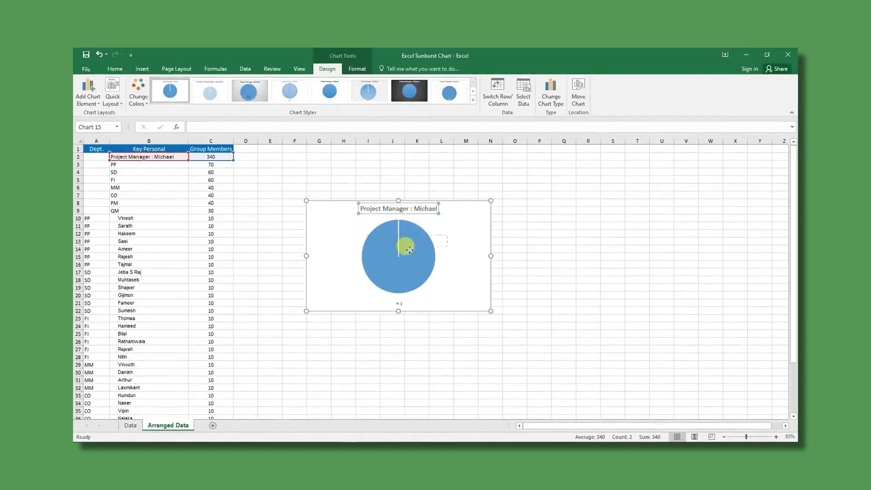
pyautogui.moveTo(408, 259); pyautogui.dragTo(415, 255)
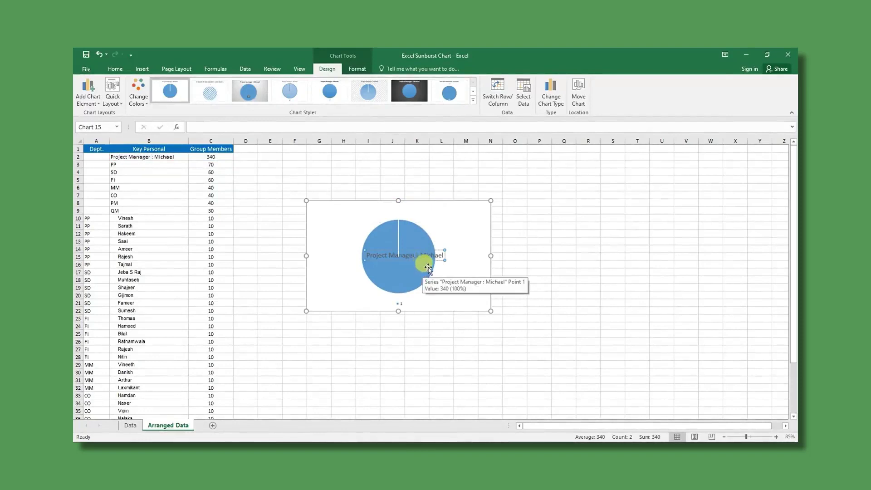
pyautogui.moveTo(423, 249); pyautogui.dragTo(412, 233)
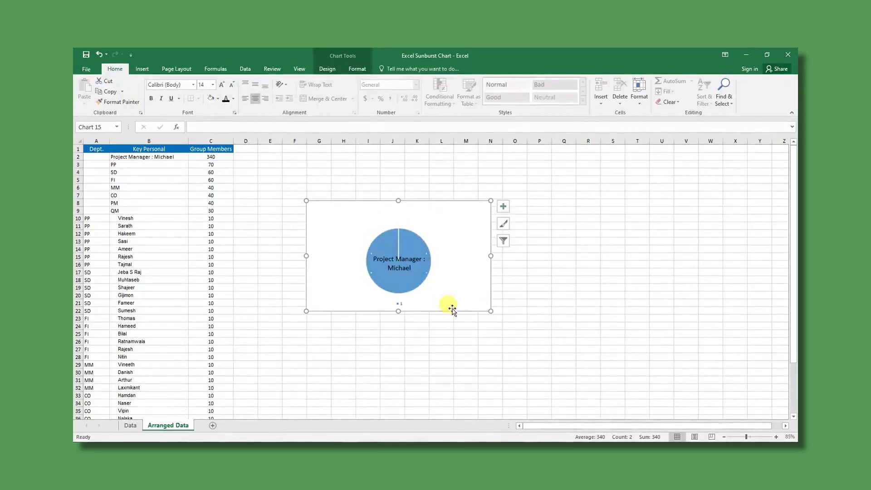
pyautogui.click(116, 170)
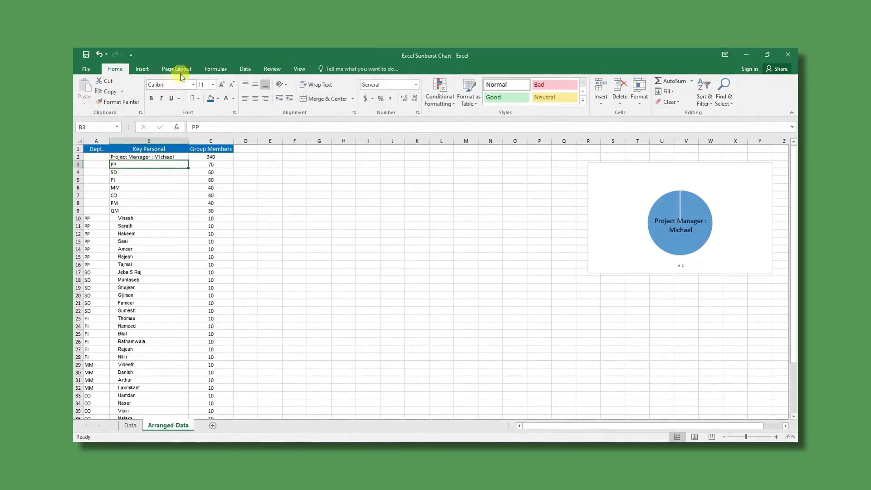
pyautogui.click(141, 68)
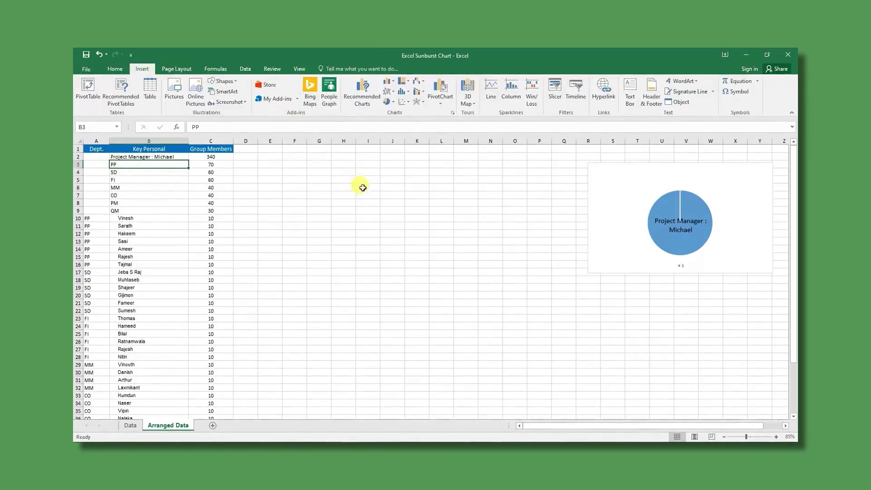
pyautogui.click(453, 113)
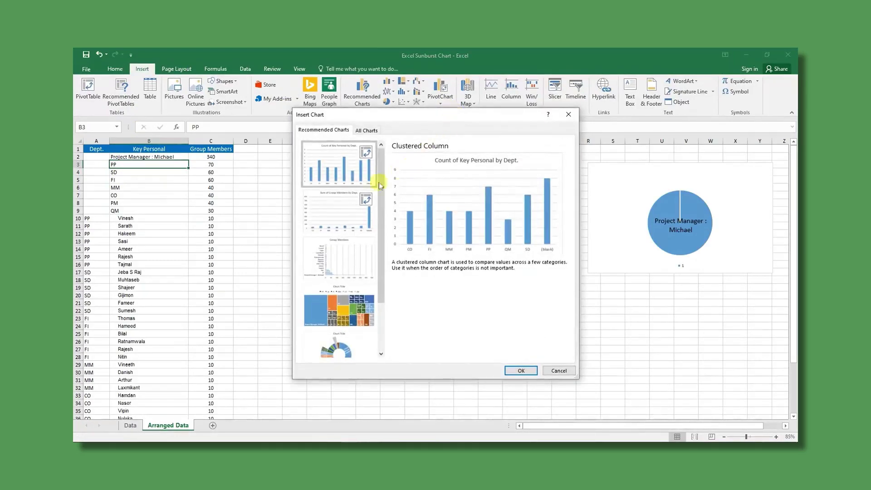
pyautogui.click(366, 131)
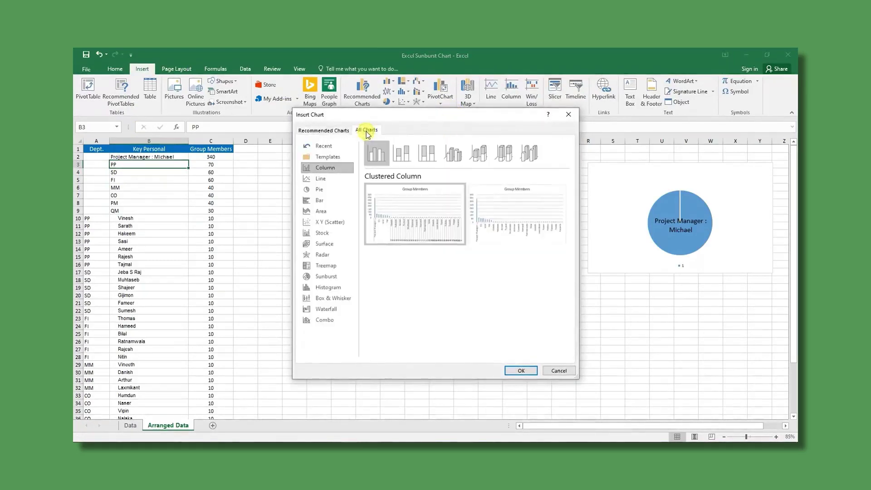
pyautogui.click(325, 277)
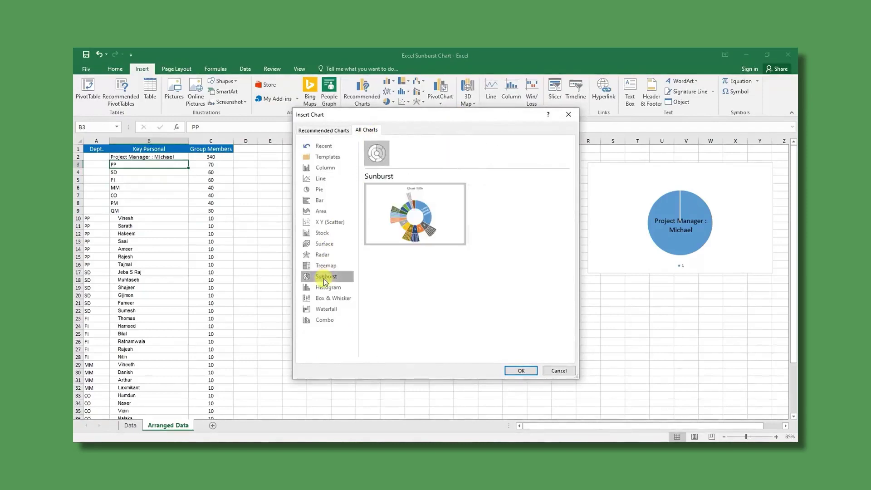
pyautogui.moveTo(411, 222)
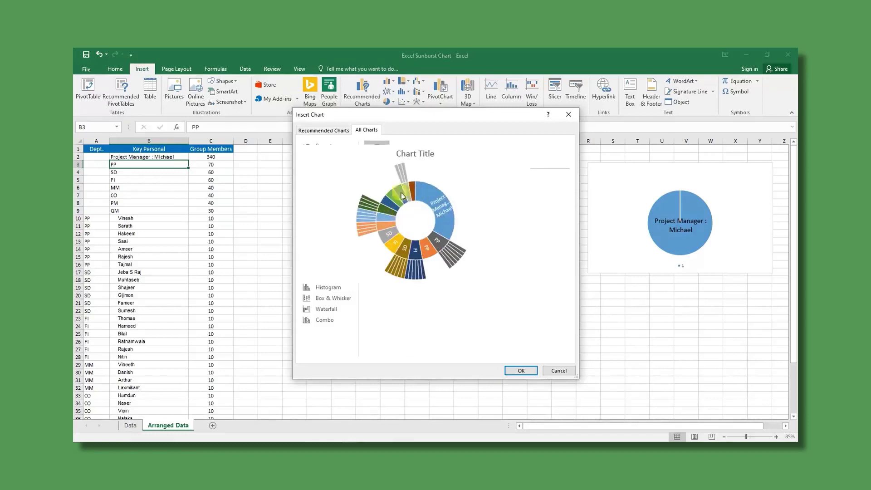
pyautogui.click(559, 370)
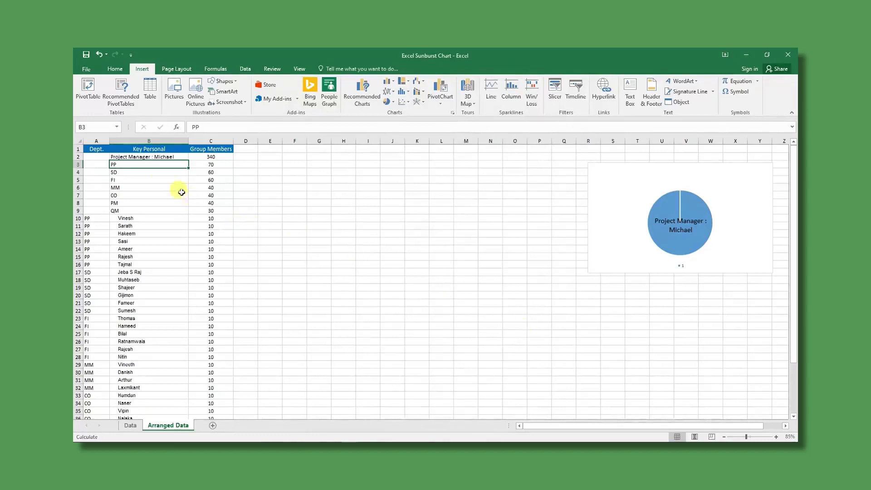
# Insert the recommended Sunburst chart for the data in A3:C43.
pyautogui.moveTo(148, 163); pyautogui.dragTo(210, 210)
pyautogui.moveTo(91, 165); pyautogui.dragTo(227, 404)
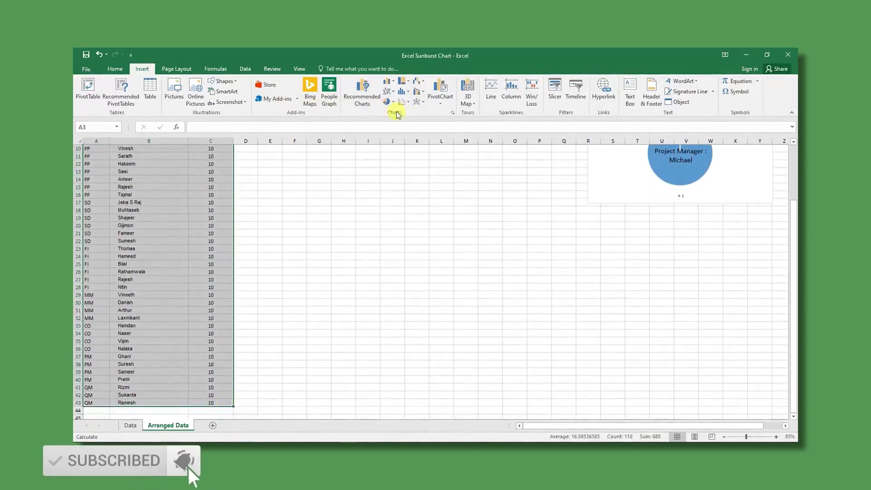
pyautogui.click(454, 113)
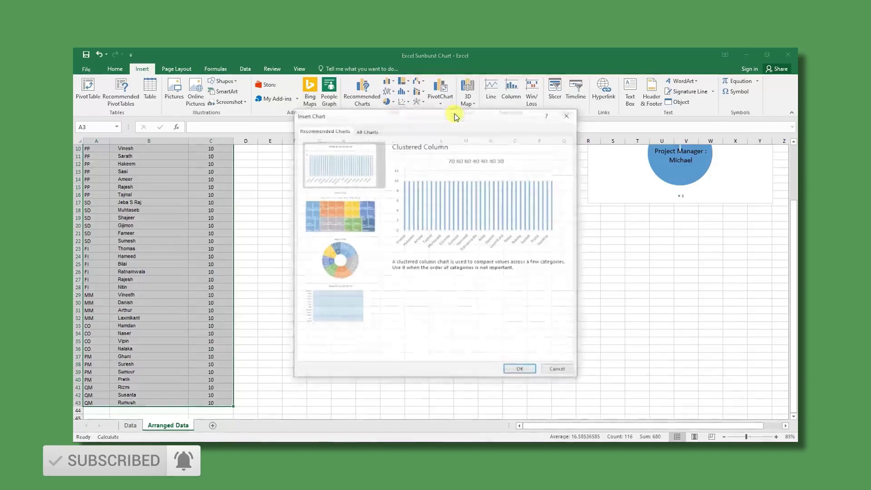
pyautogui.click(347, 253)
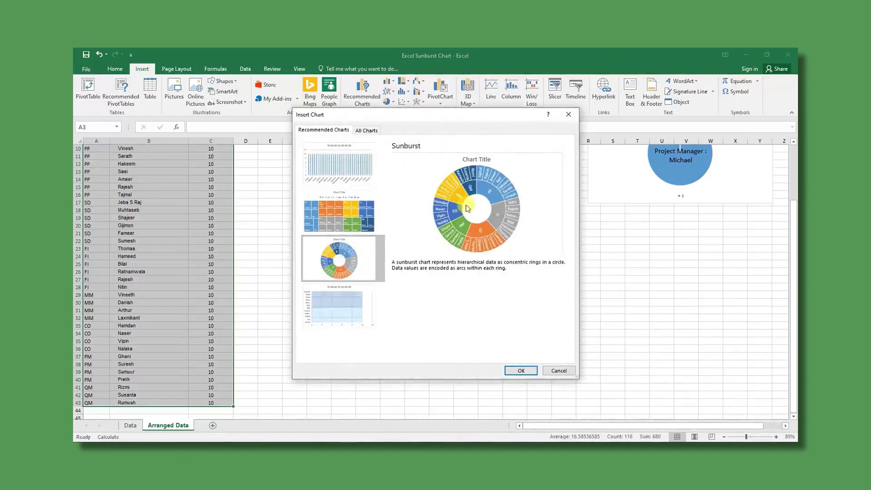
pyautogui.click(510, 368)
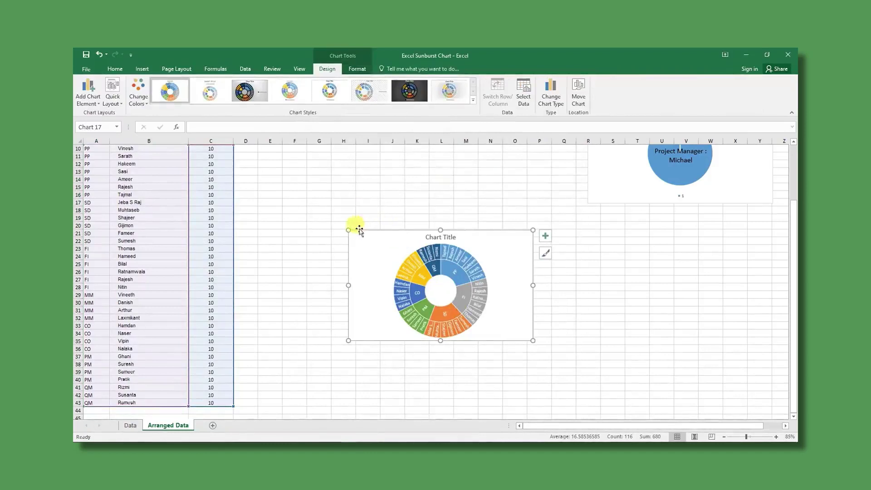
# Move and enlarge the sunburst chart beside the data.
pyautogui.moveTo(348, 229); pyautogui.dragTo(276, 159)
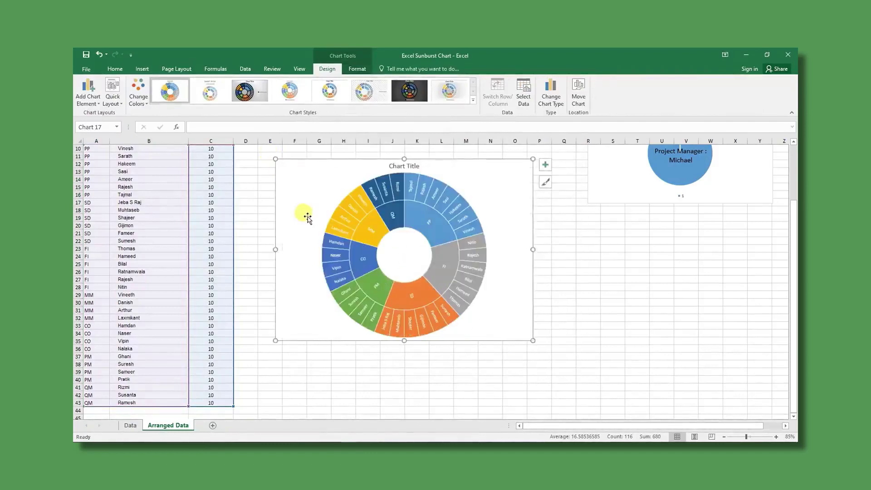
pyautogui.scroll(3, 390, 271)
pyautogui.scroll(-2, 499, 345)
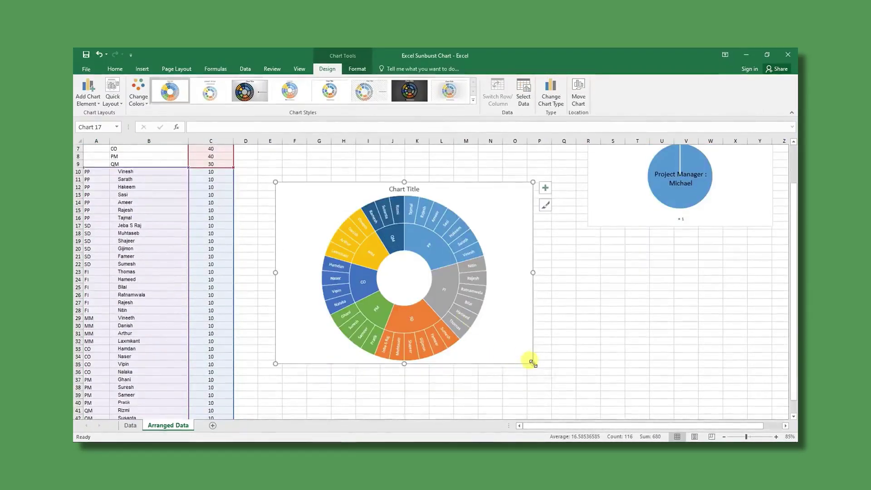
pyautogui.moveTo(531, 363); pyautogui.dragTo(567, 406)
pyautogui.scroll(2, 515, 272)
pyautogui.moveTo(512, 233); pyautogui.dragTo(472, 171)
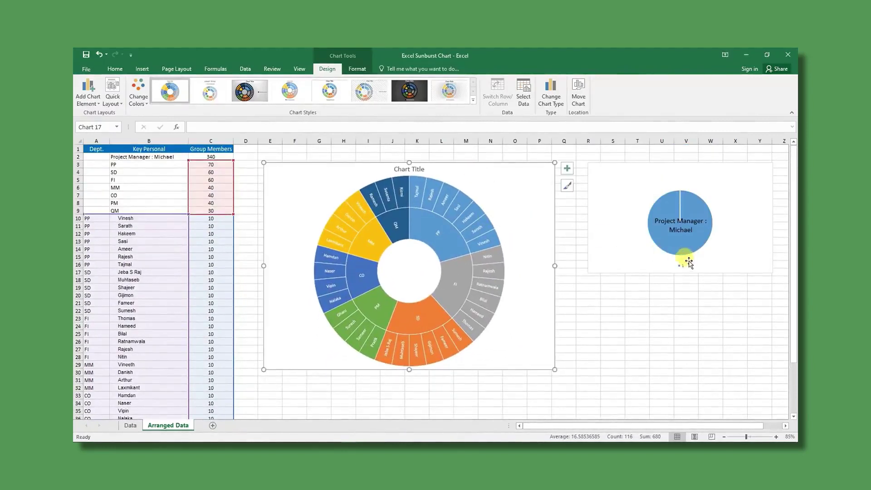
# Set the Project Manager pie chart's shape fill to No Fill.
pyautogui.click(640, 263)
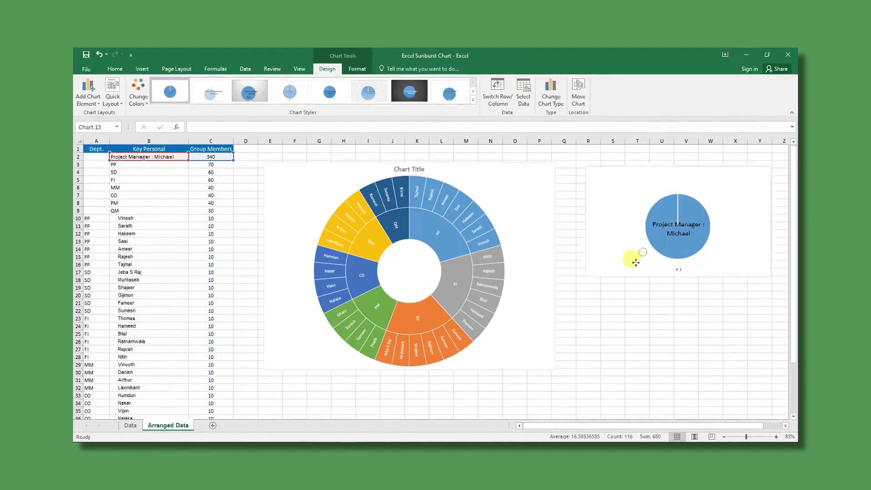
pyautogui.moveTo(635, 262); pyautogui.dragTo(629, 270)
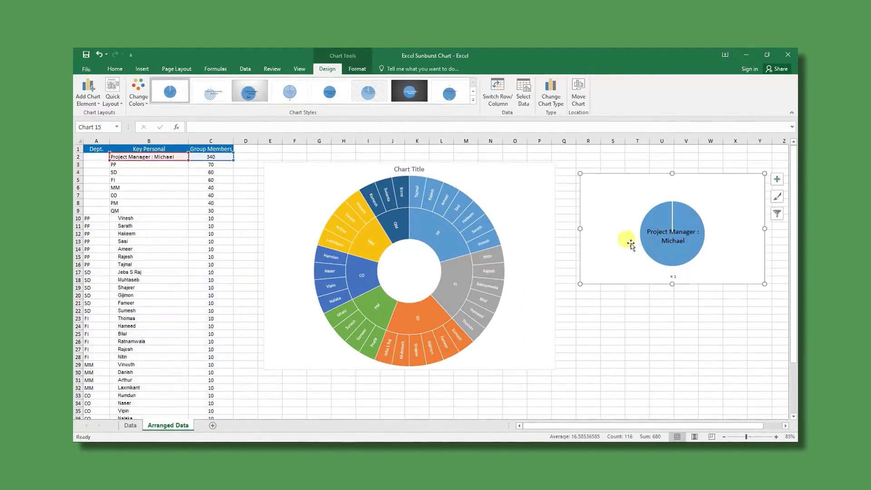
pyautogui.click(352, 69)
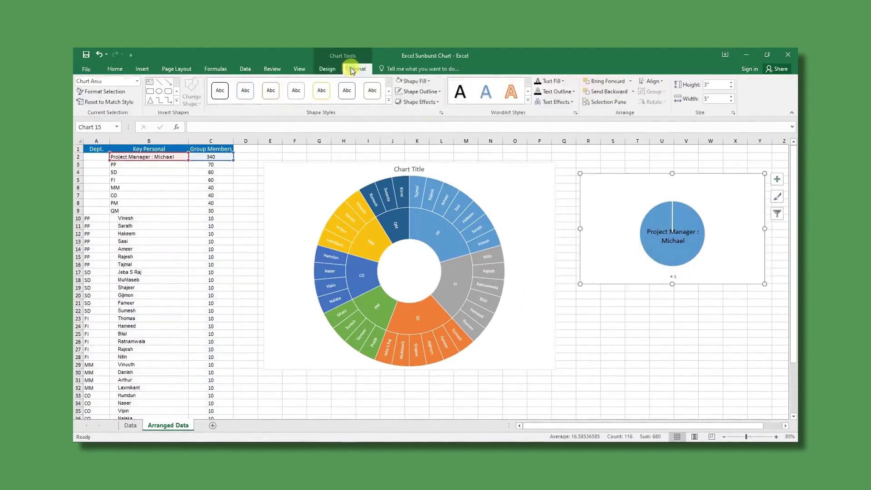
pyautogui.click(414, 80)
pyautogui.click(412, 171)
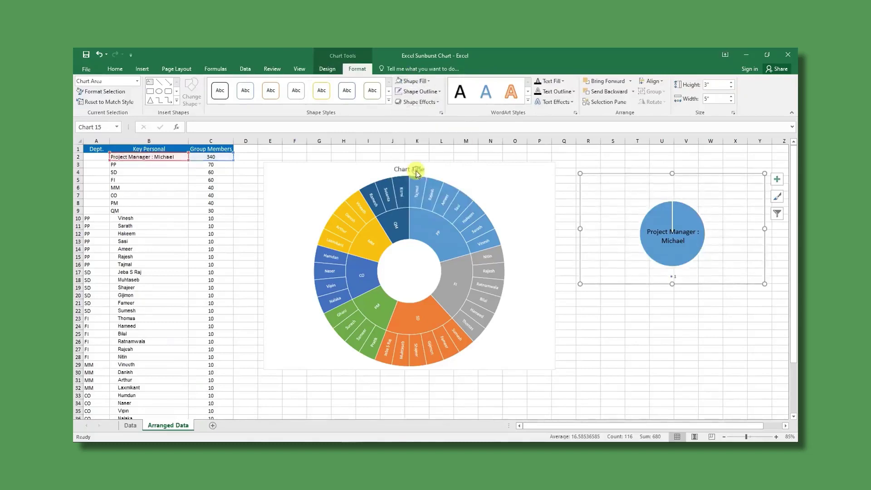
# Move the pie into the sunburst's centre and apply No Fill to it again.
pyautogui.moveTo(622, 173); pyautogui.dragTo(589, 242)
pyautogui.rightClick(597, 251)
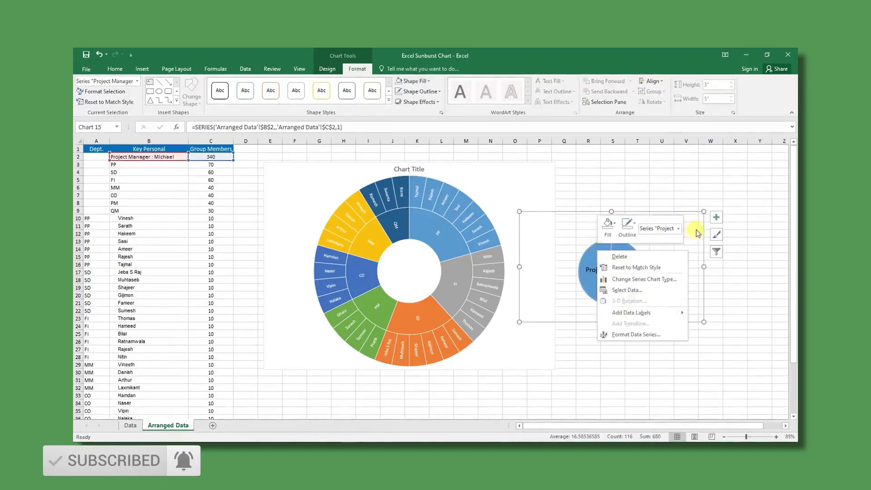
pyautogui.rightClick(697, 286)
pyautogui.click(696, 354)
pyautogui.moveTo(602, 212); pyautogui.dragTo(402, 213)
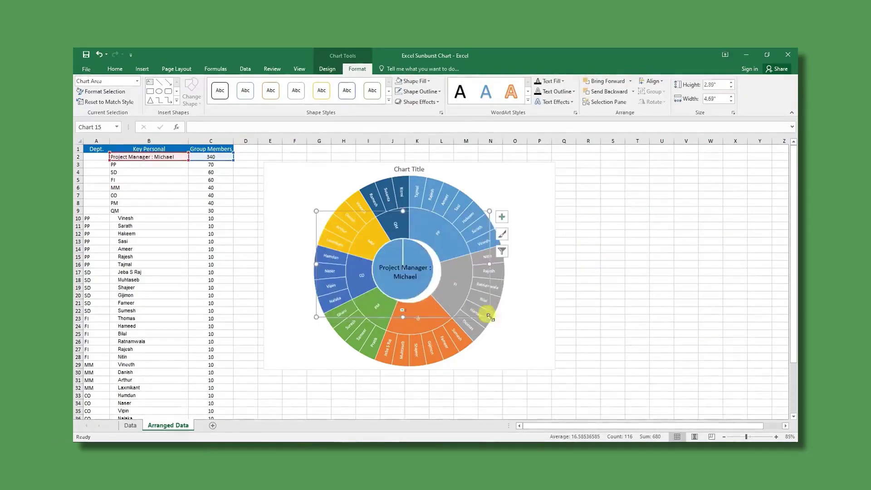
pyautogui.click(436, 310)
pyautogui.click(399, 248)
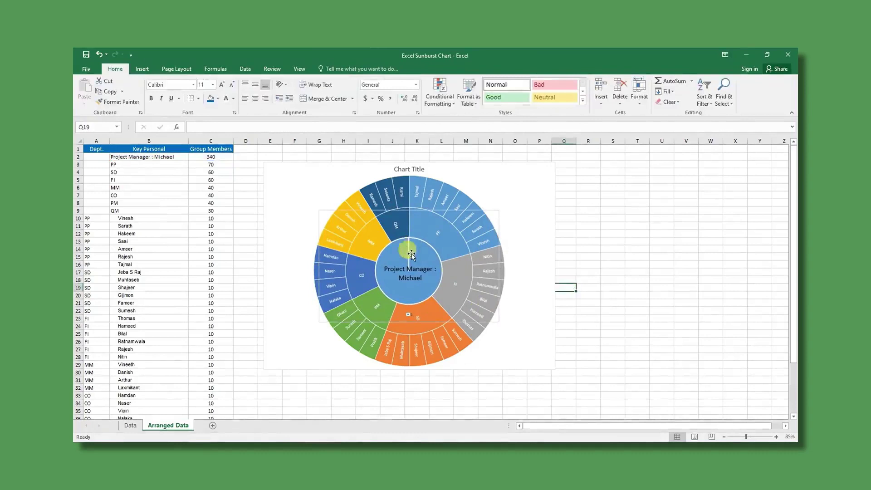
pyautogui.click(412, 81)
pyautogui.click(425, 172)
pyautogui.click(588, 288)
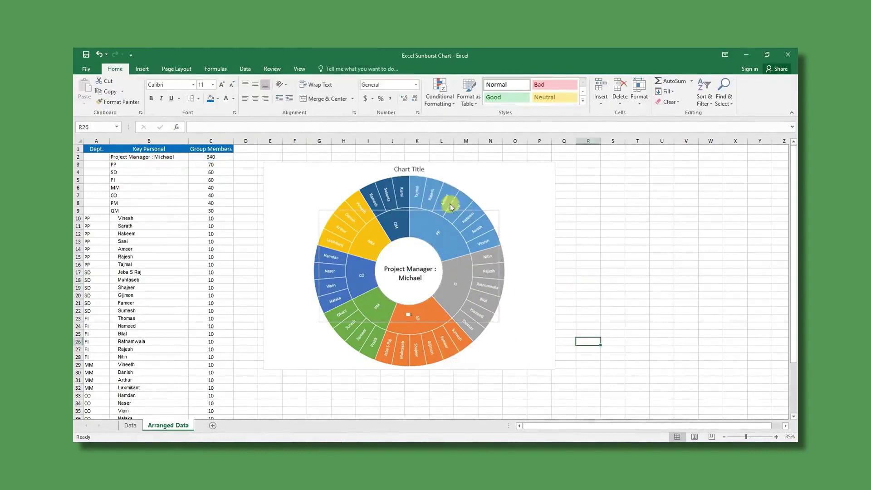
pyautogui.click(425, 170)
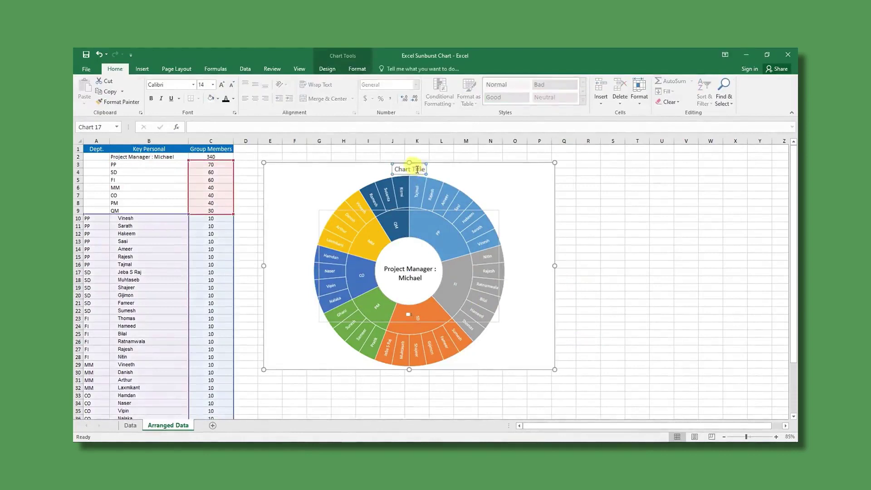
# Replace the sunburst's placeholder title, typing 'Depatmental Kepe'.
pyautogui.hotkey('ctrl', 'a')
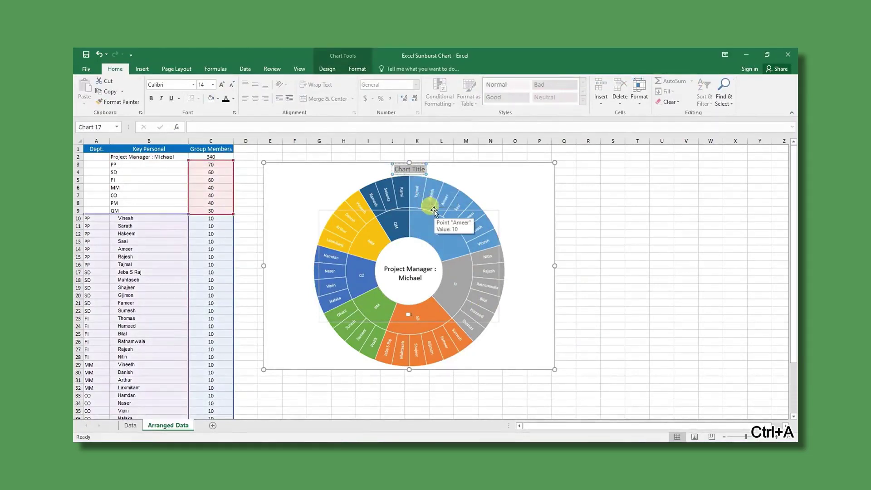
pyautogui.write('De')
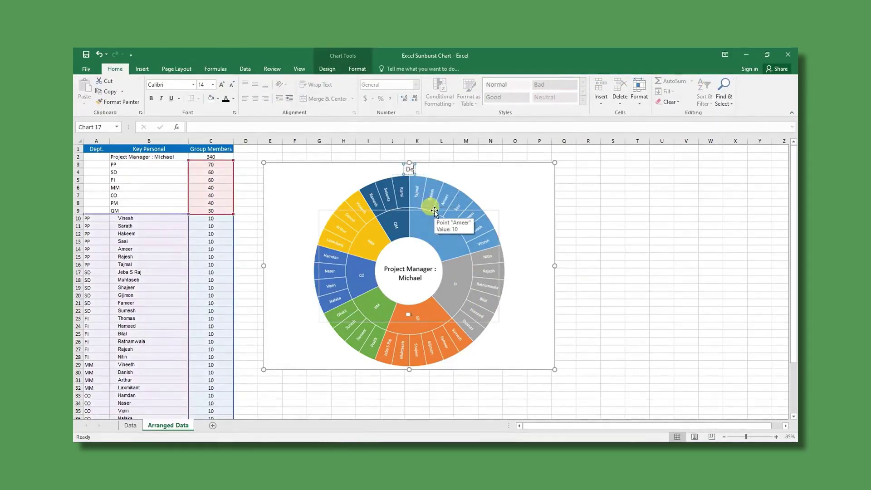
pyautogui.write('pa')
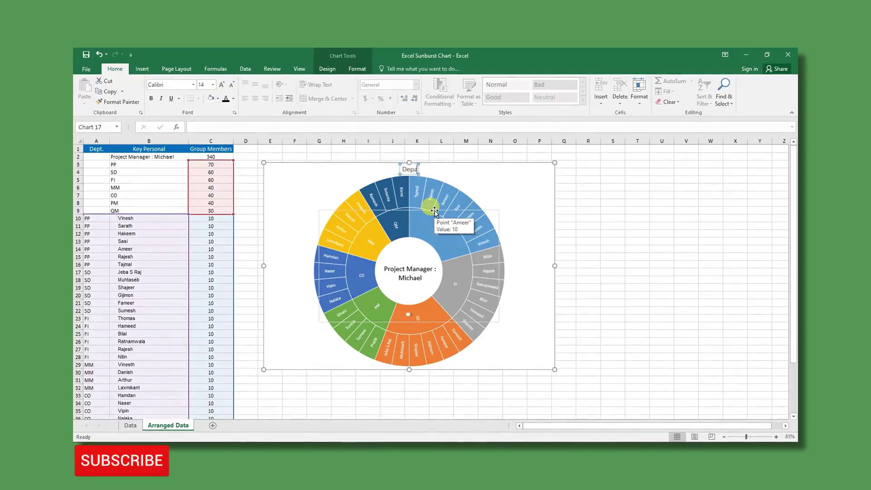
pyautogui.write('tmenta')
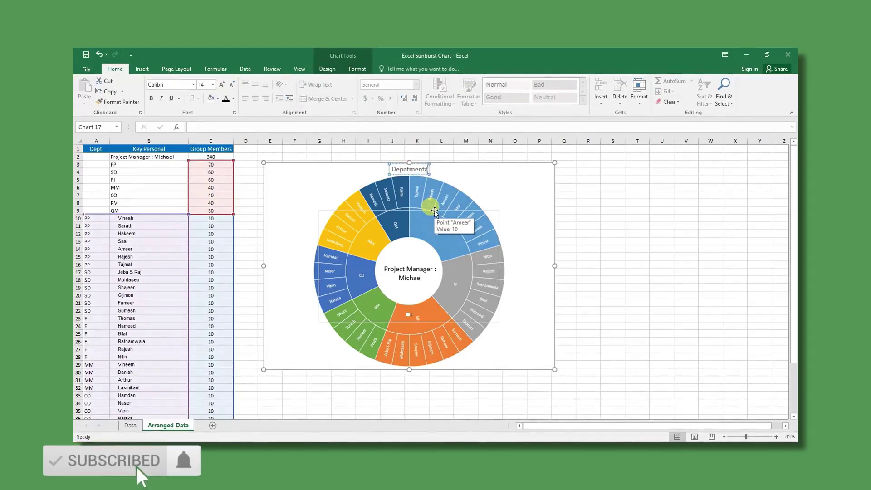
pyautogui.write('l Kepe')
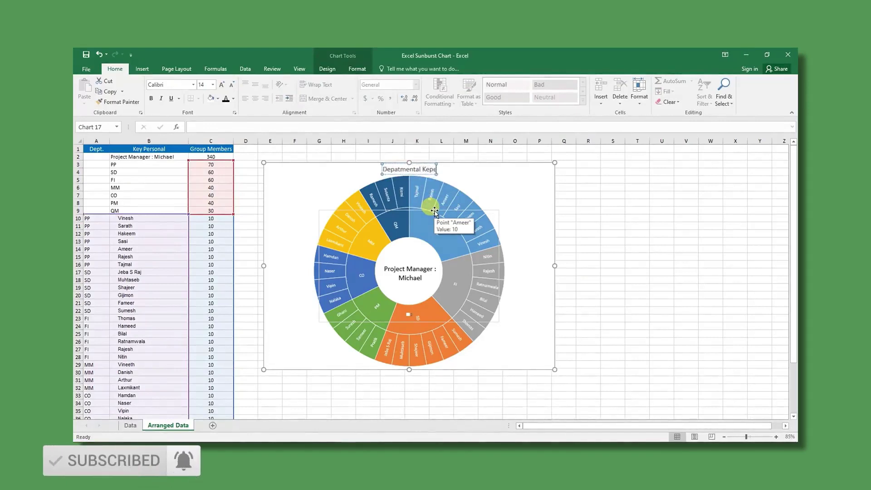